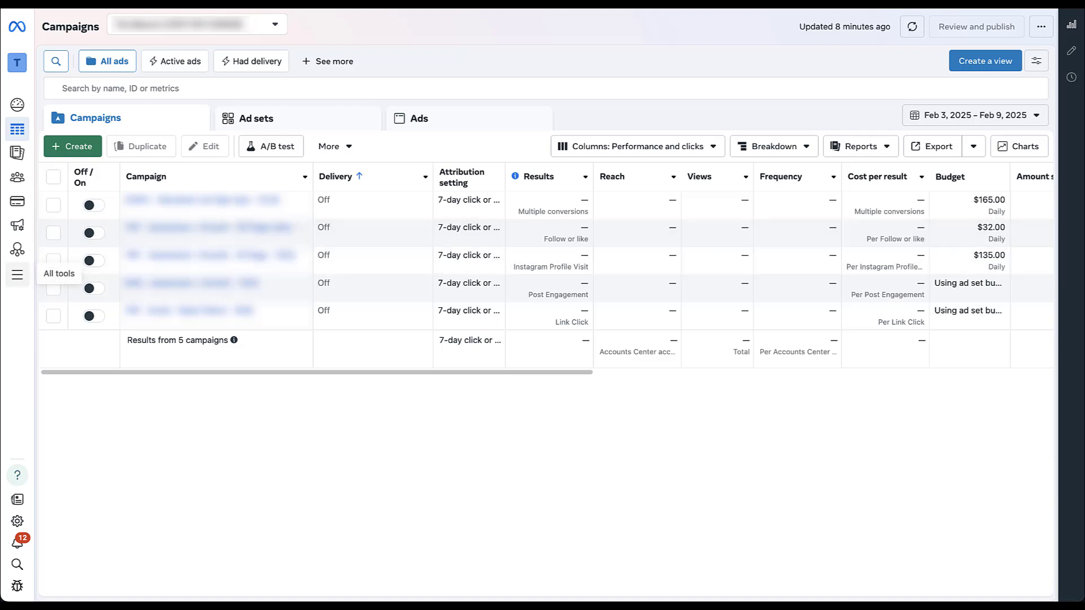
- Go to Instant Forms and start a form, trying Duplicate before reselecting New form
left_click(17, 275)
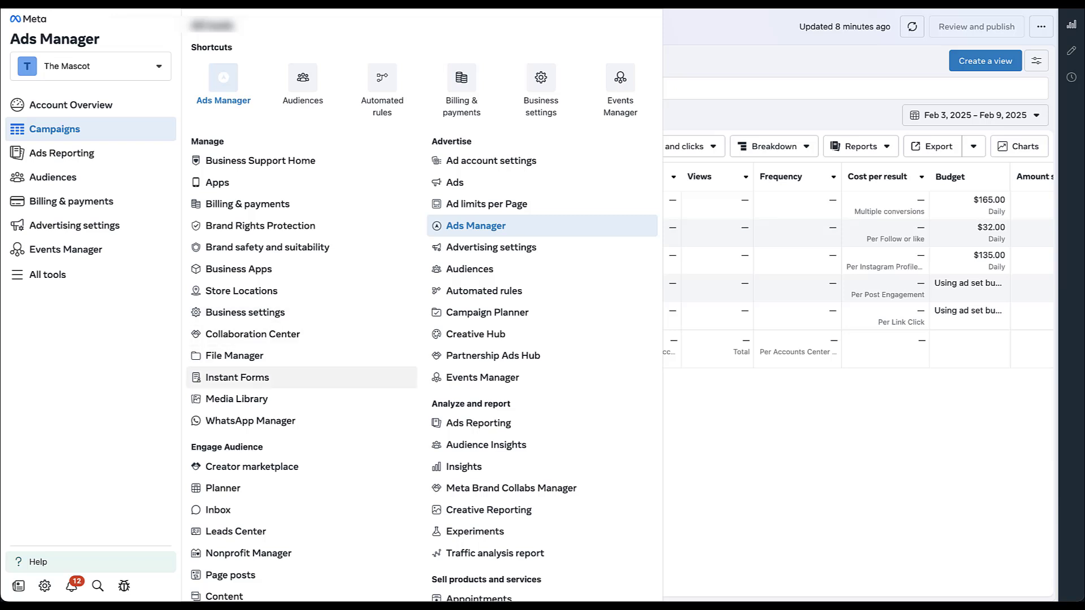
left_click(237, 378)
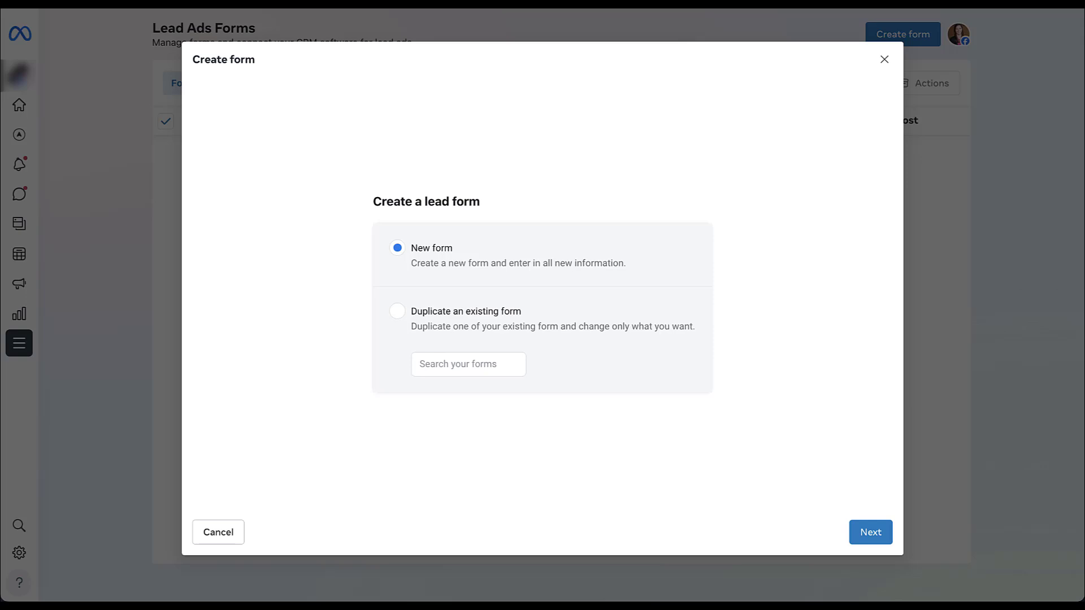
left_click(397, 311)
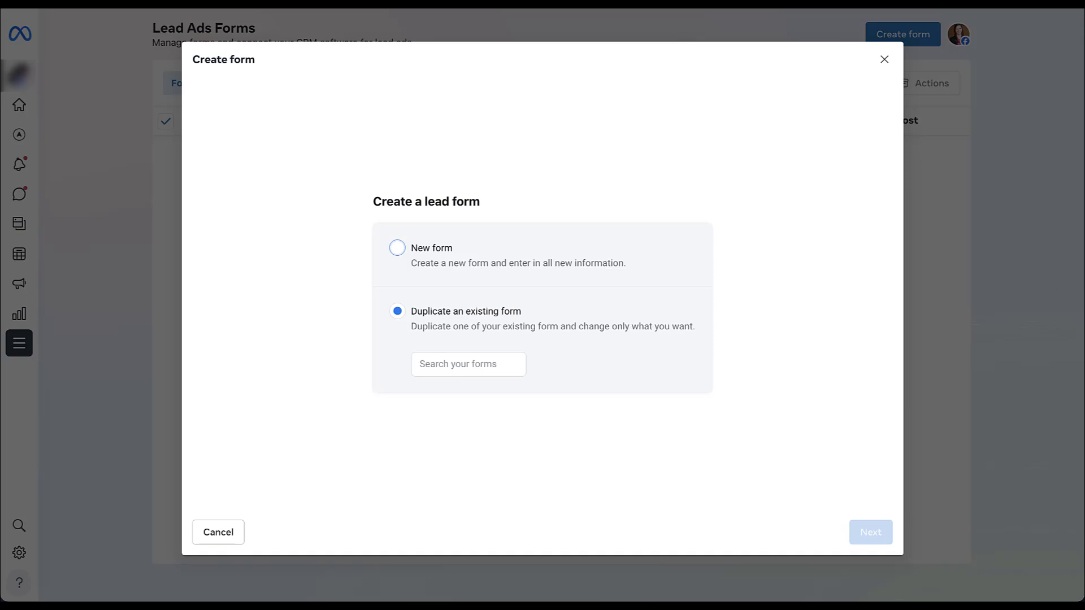
left_click(457, 364)
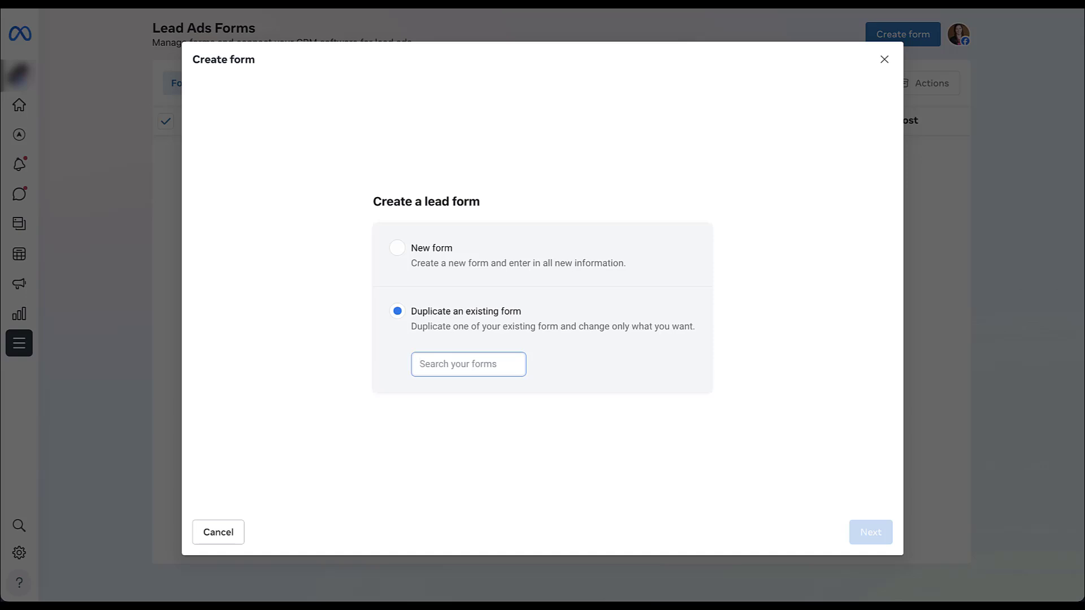
left_click(398, 248)
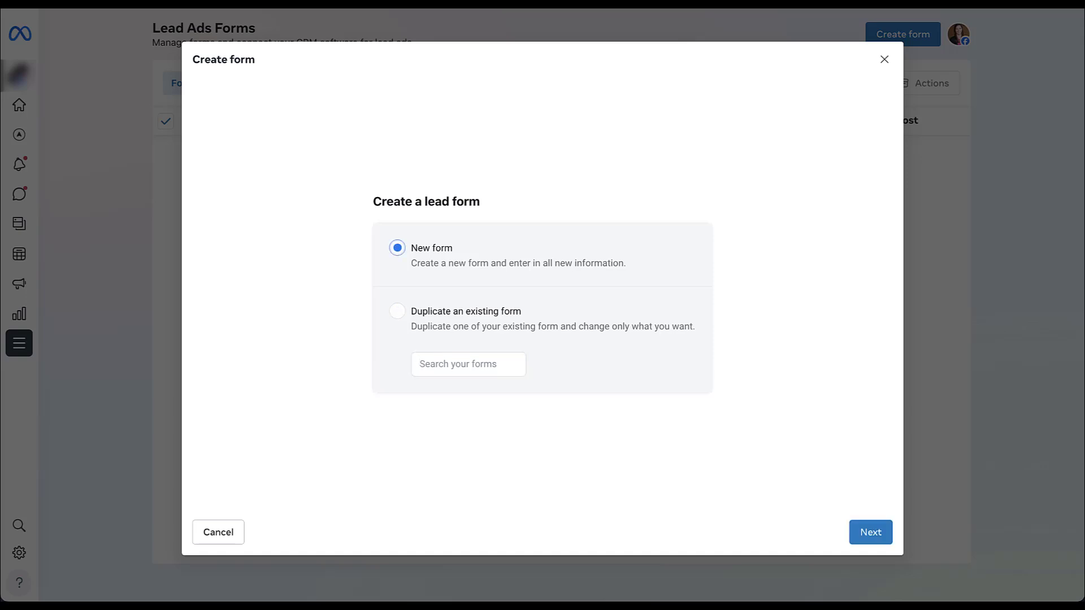
- In the Example Form editor, set the form type to Higher intent and view the Review screen settings
left_click(870, 531)
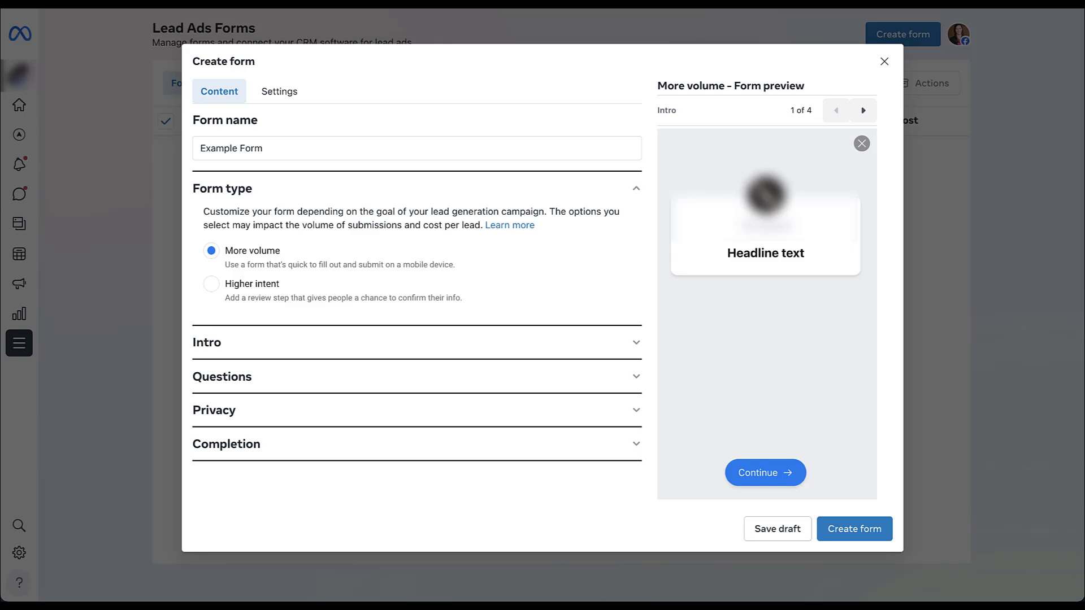
left_click(210, 284)
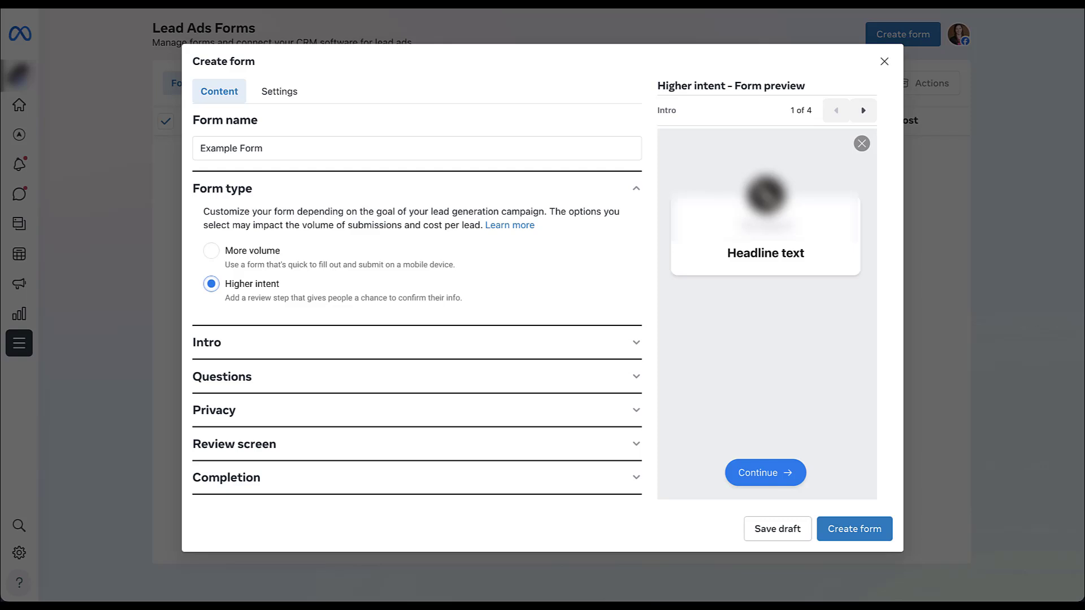
left_click(234, 444)
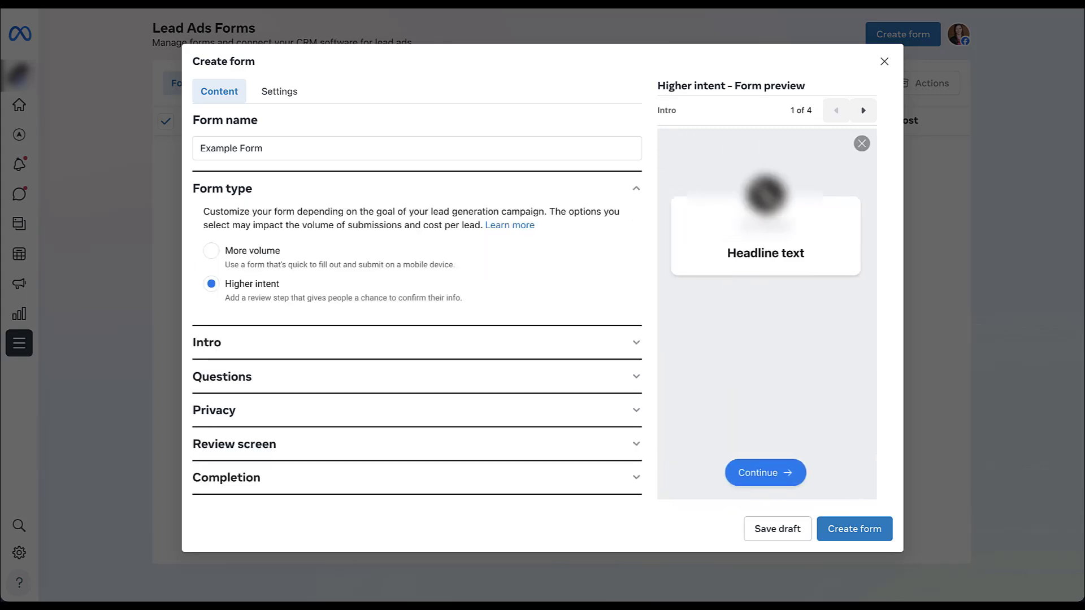
- Switch Example Form back to More volume and scroll through the Privacy and Custom disclaimer sections
left_click(211, 250)
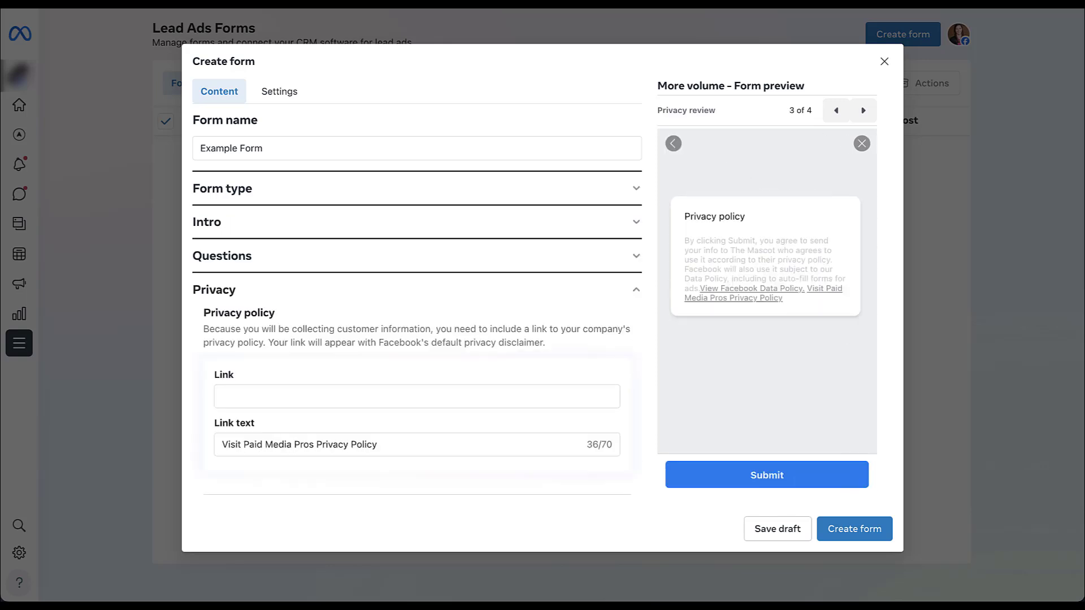
scroll(417, 308, "down", 3)
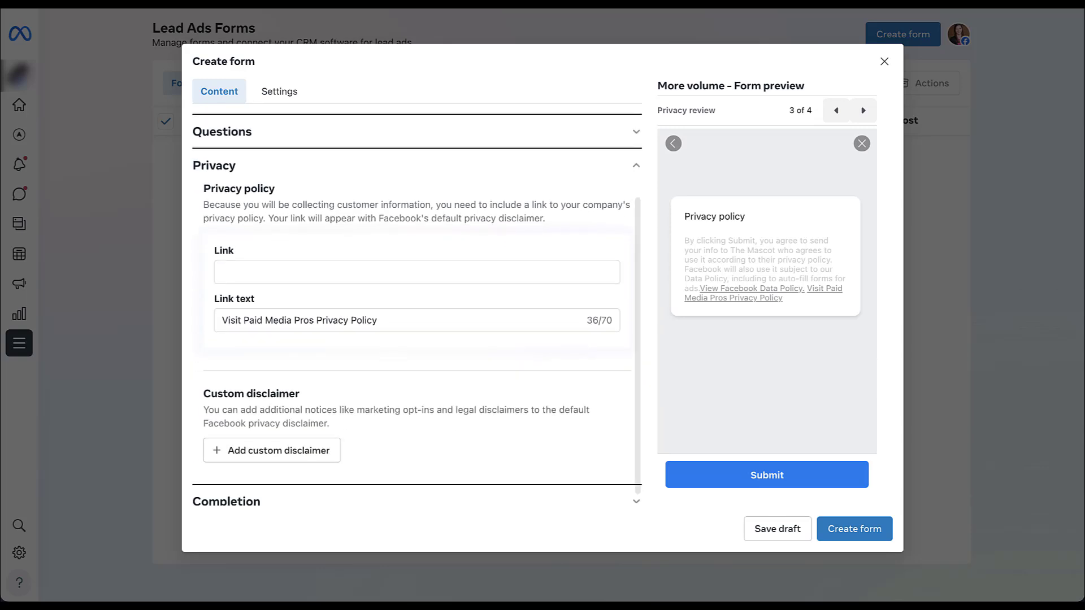
scroll(417, 308, "down", 1)
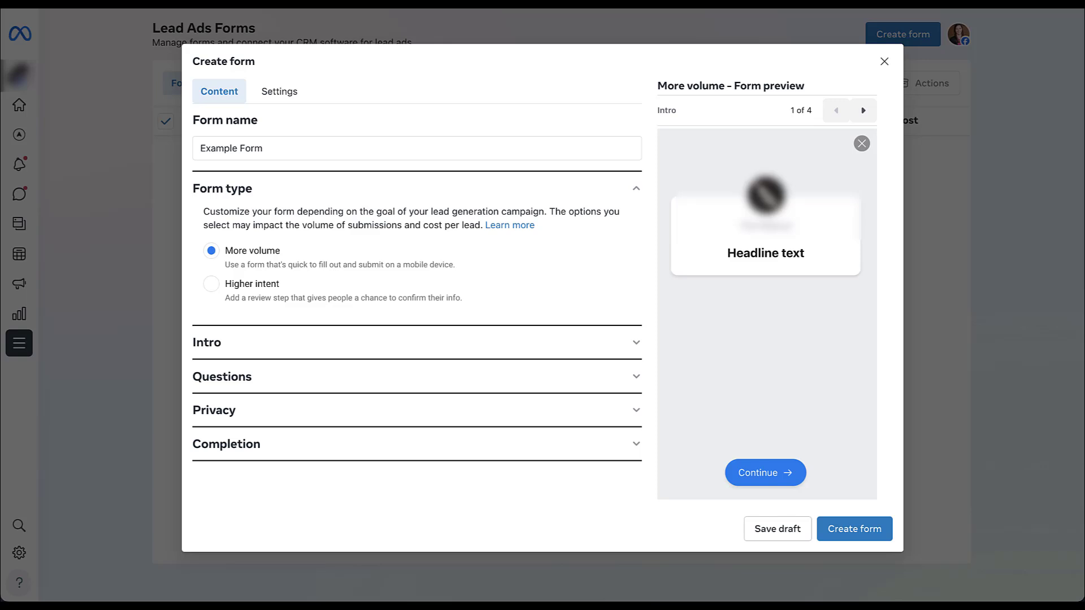
- Expand the Intro section and give it an uploaded 1280x720 background image
left_click(211, 250)
left_click(207, 342)
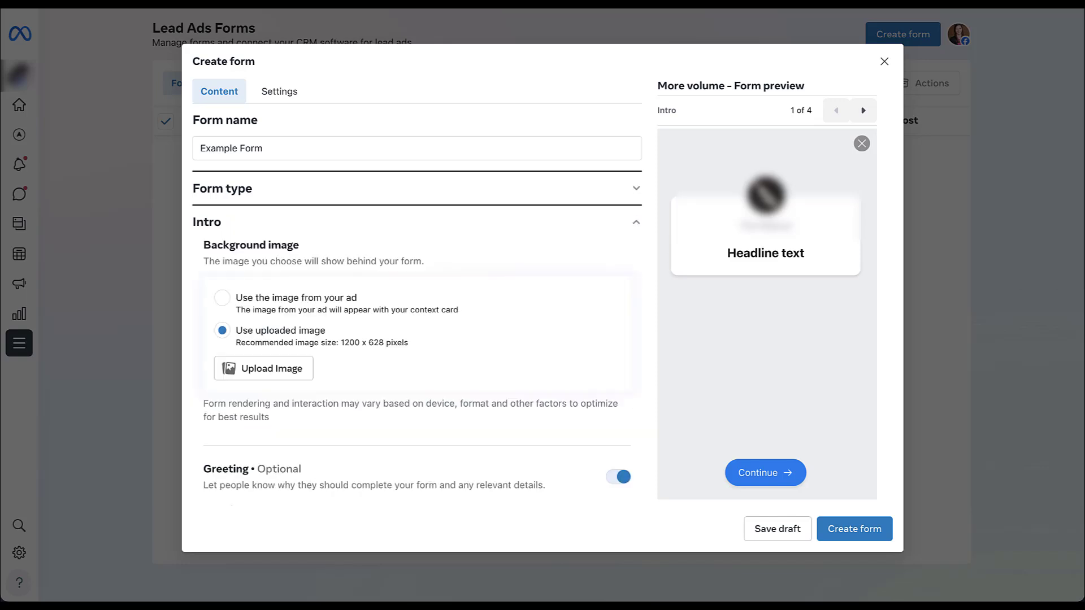
scroll(417, 305, "down", 2)
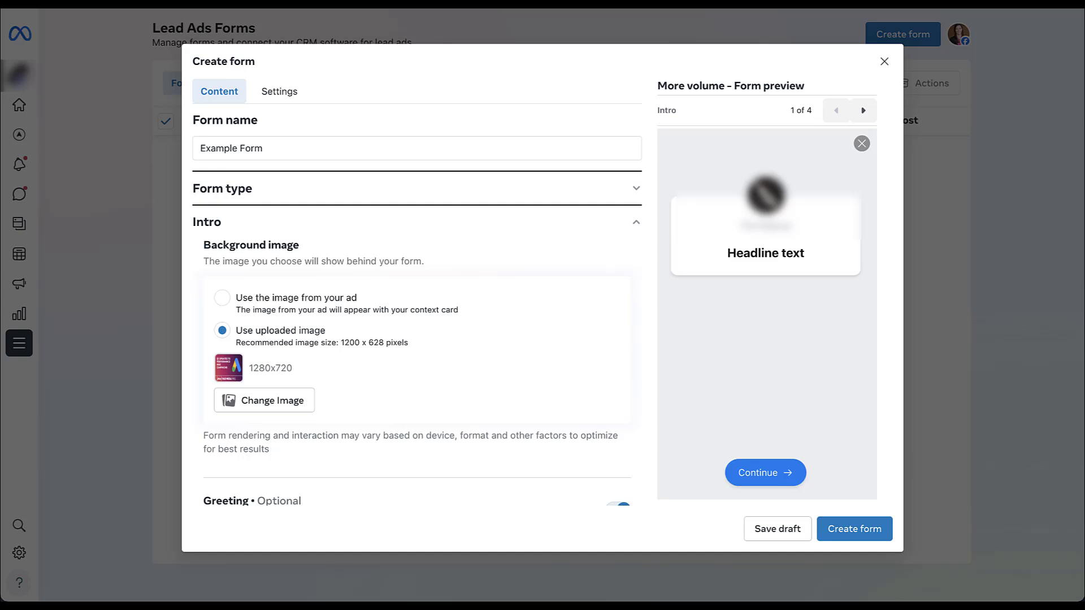
- Switch the Intro background back to the image from the ad
left_click(223, 298)
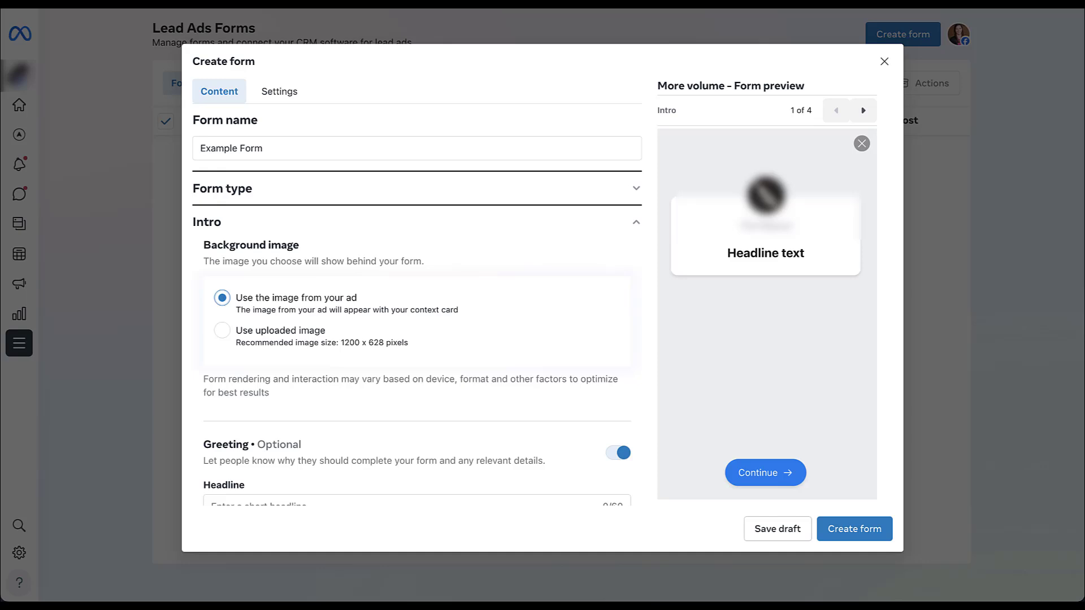
- Toggle the Intro greeting off and back on, then set its description format to List
scroll(417, 304, "down", 5)
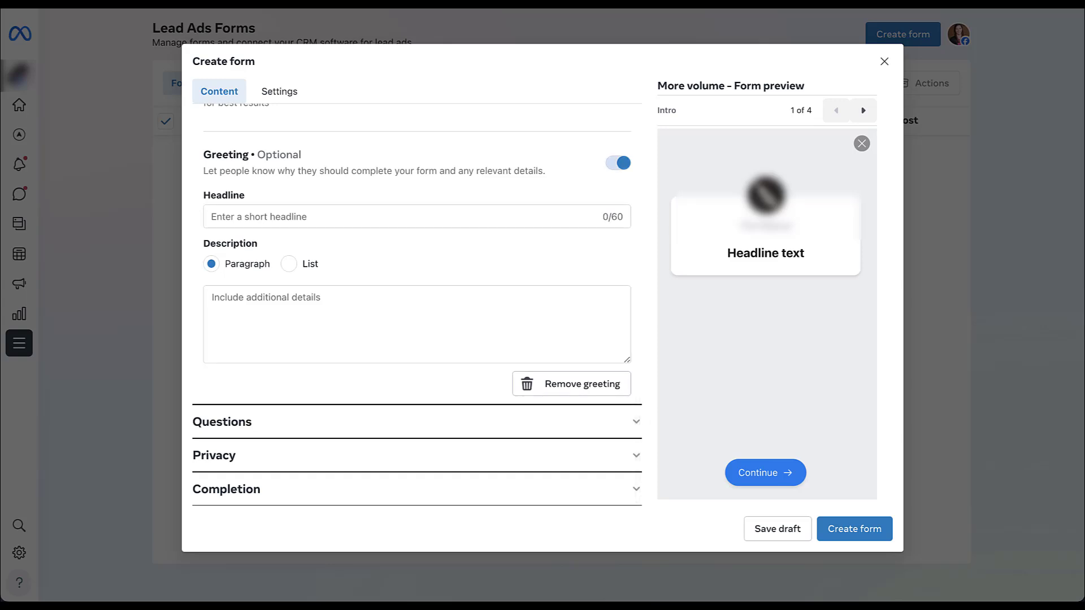
key("space")
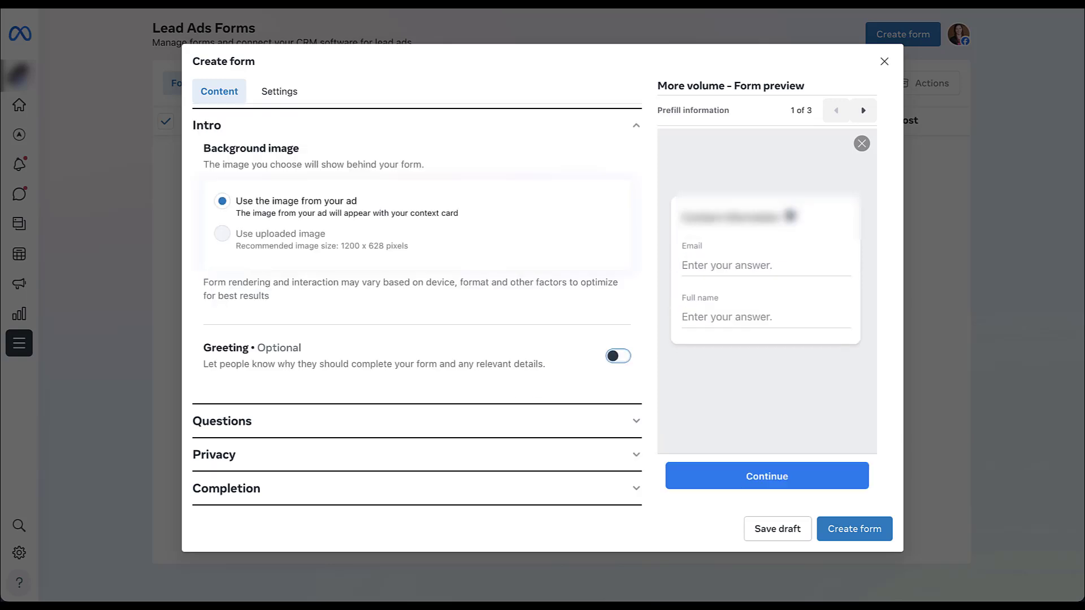
key("space")
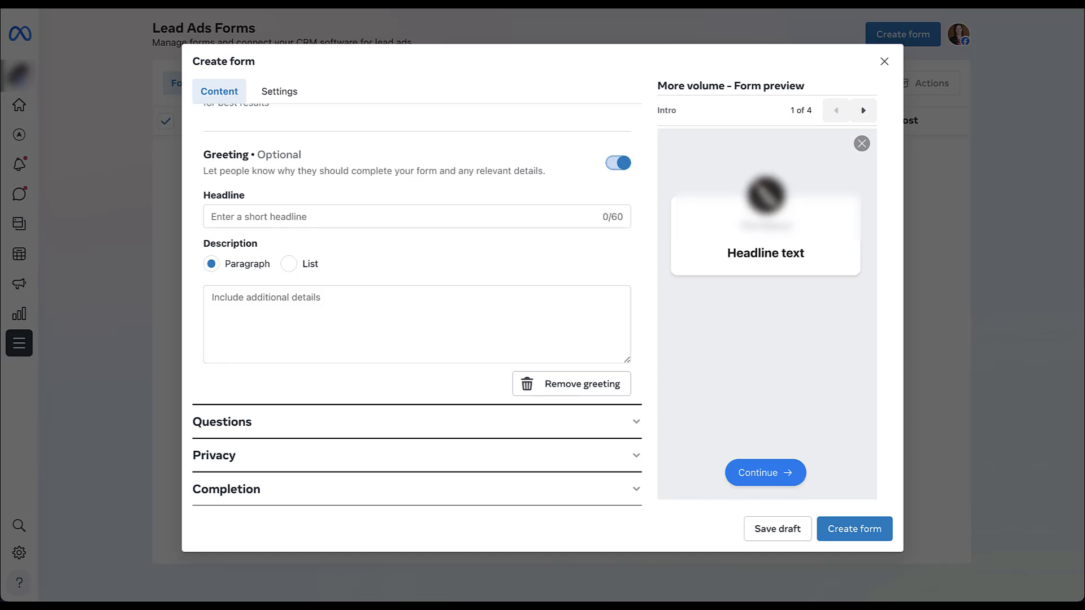
left_click(289, 264)
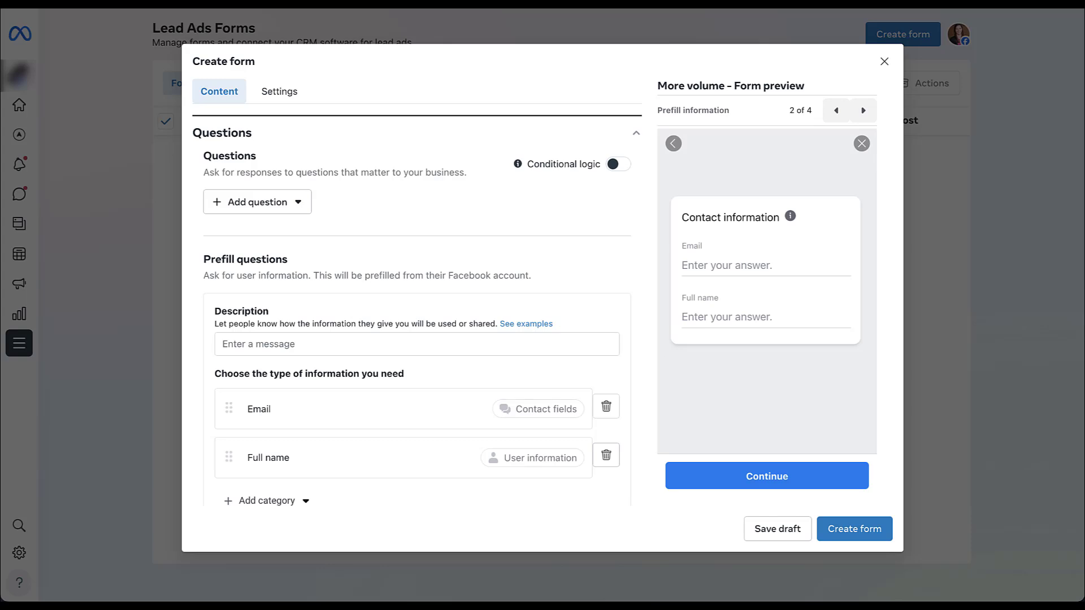
scroll(417, 304, "down", 1)
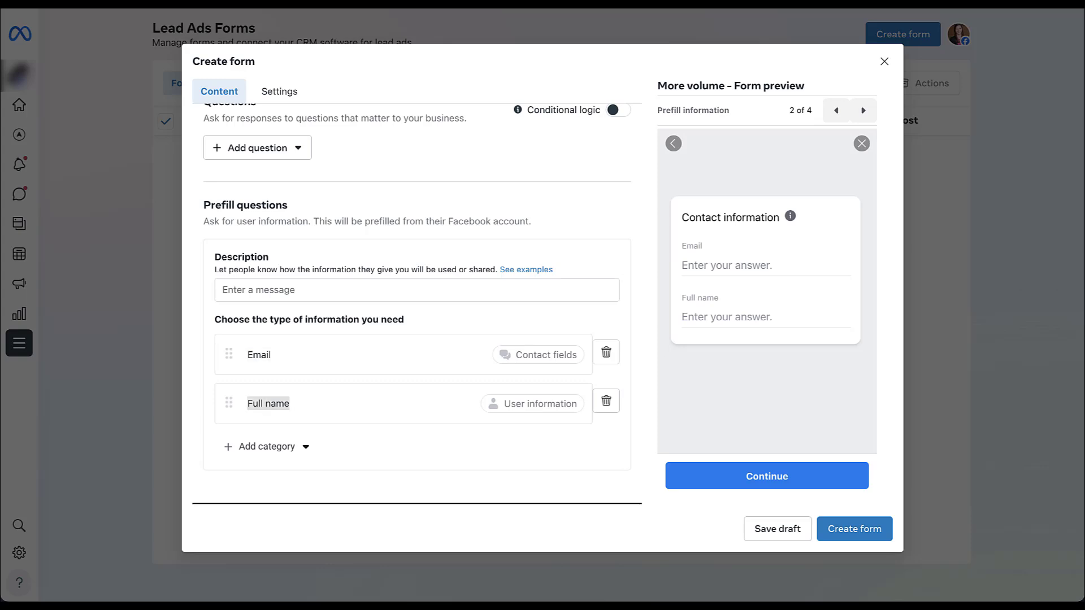
left_click(266, 447)
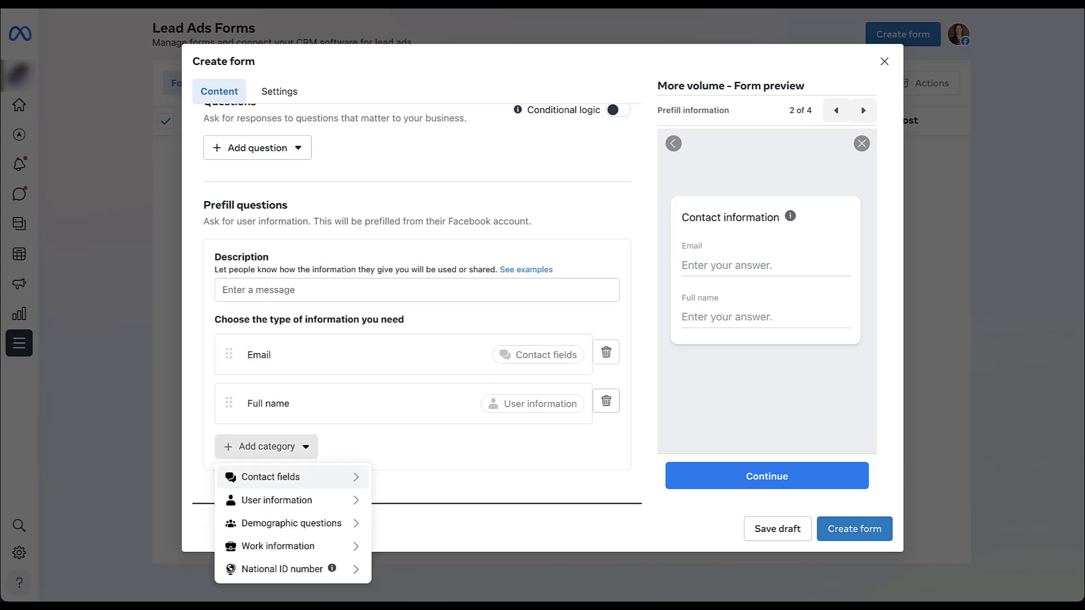
mouse_move(288, 477)
mouse_move(277, 500)
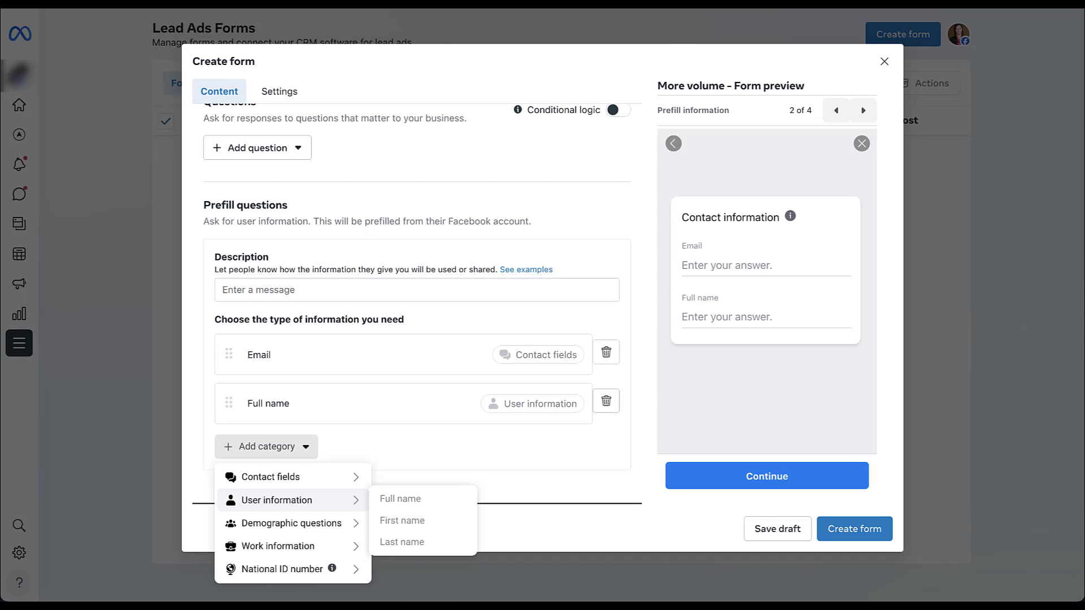
mouse_move(291, 523)
mouse_move(278, 546)
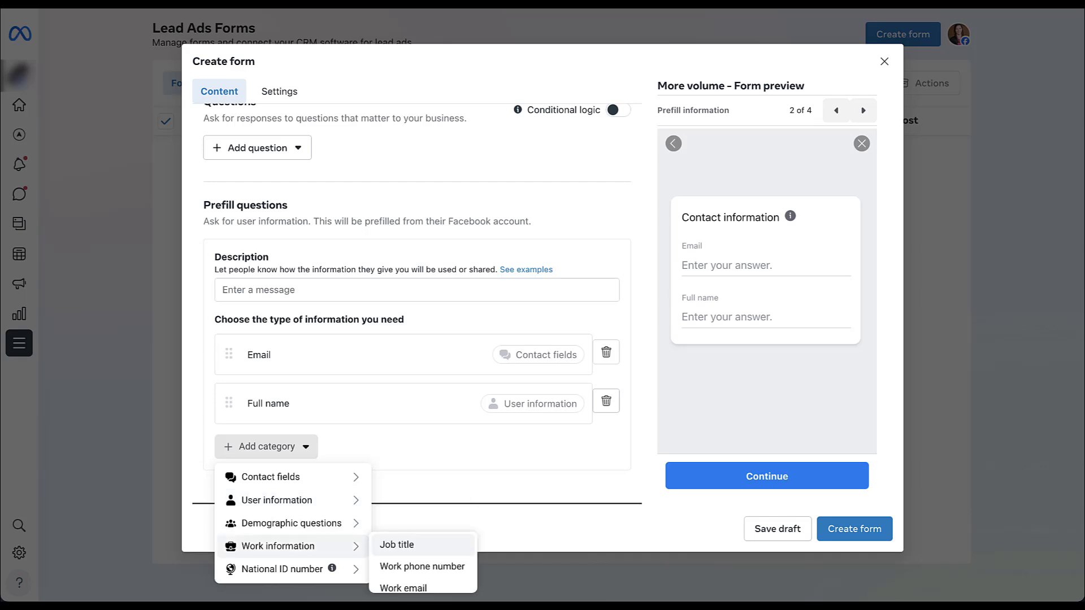
scroll(422, 563, "down", 2)
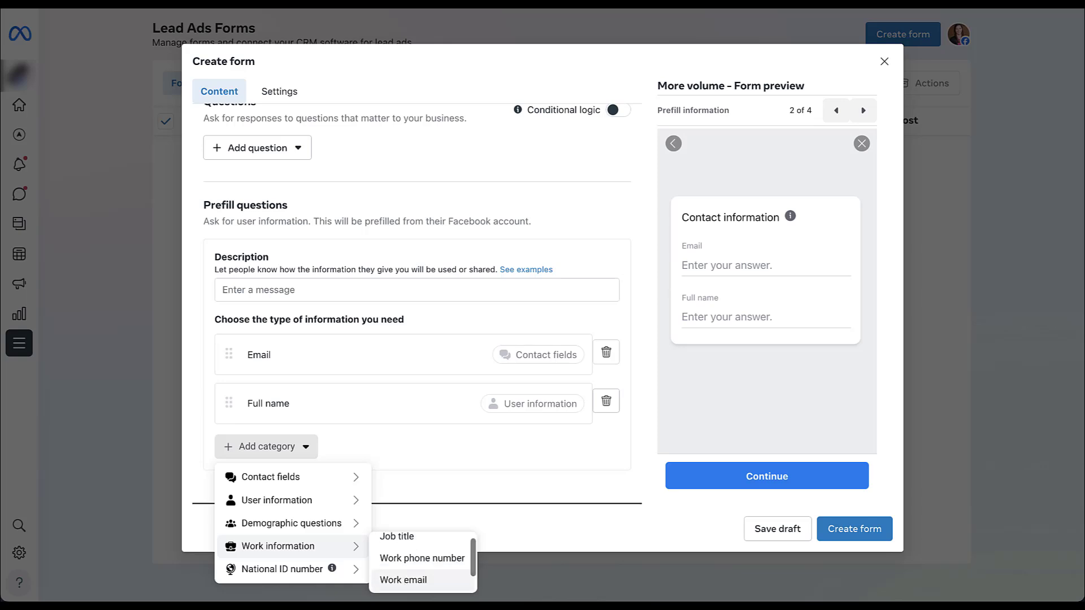
mouse_move(282, 569)
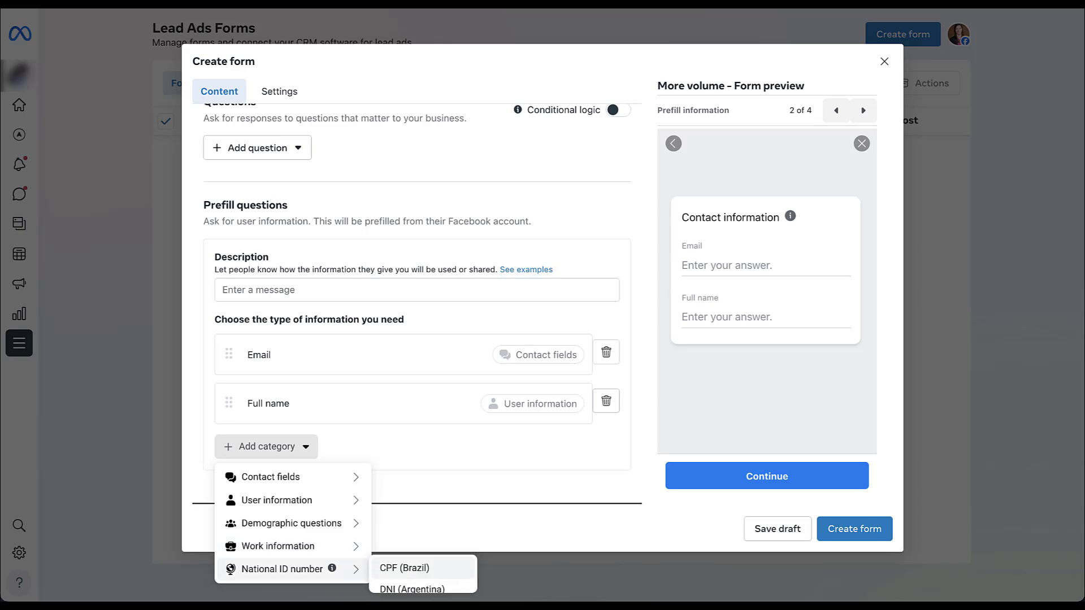
scroll(423, 571, "down", 4)
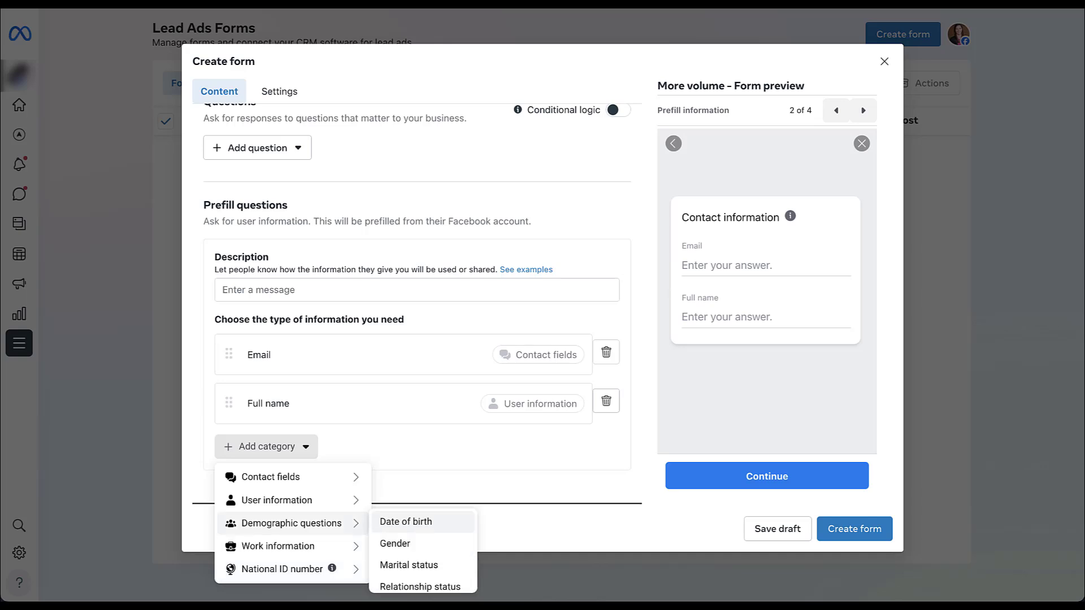
key("Escape")
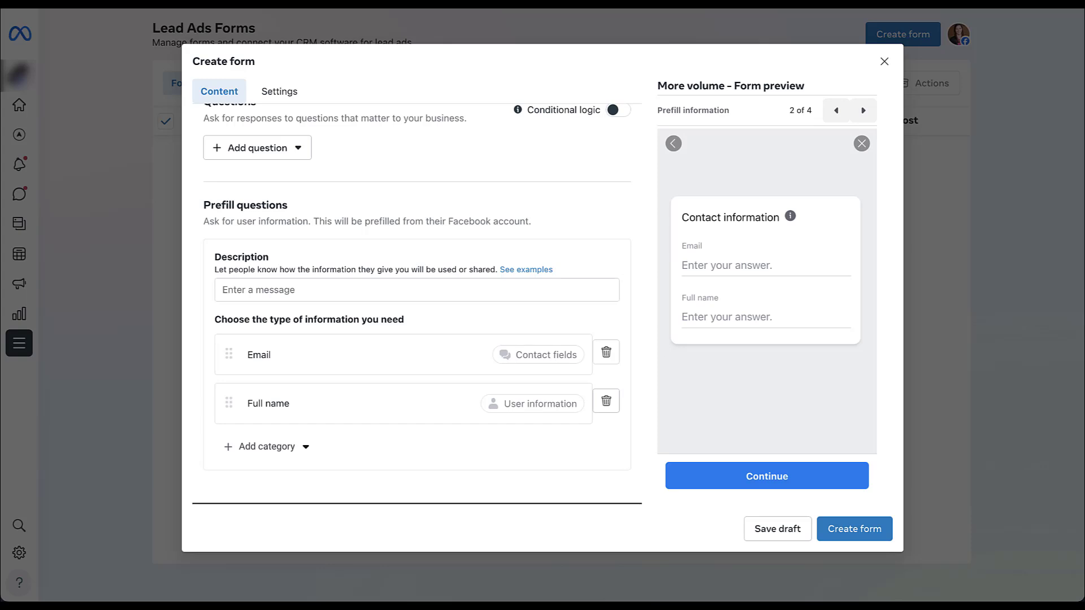
- Scroll up to Questions and bring up the Add question type list
scroll(417, 305, "up", 2)
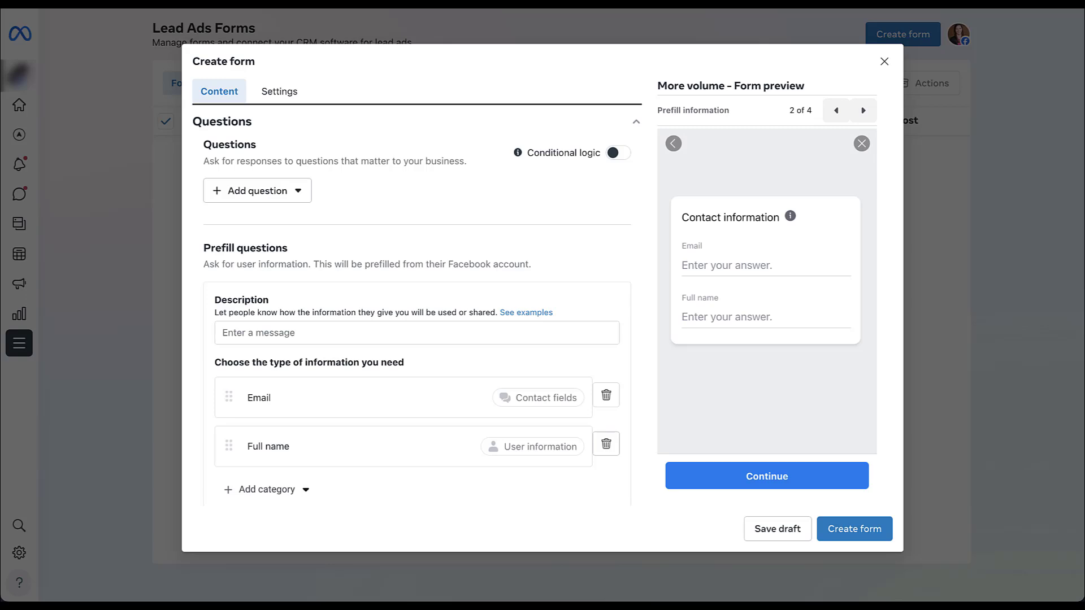
left_click(257, 190)
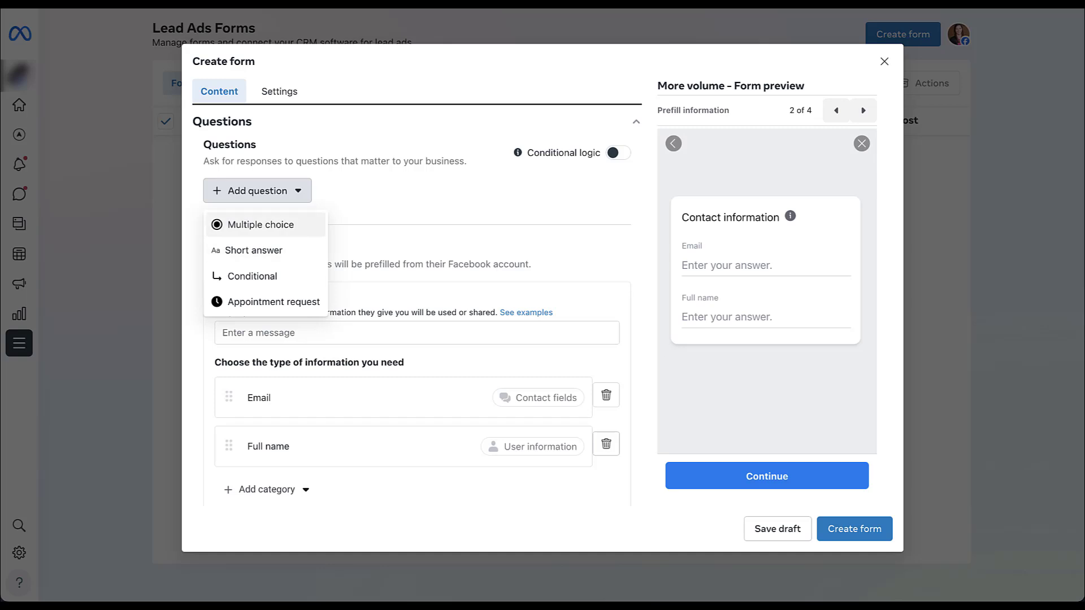
- Add multiple choice 'What is your timeline for this project?' with answers from Less than 1 month to More than 6 months
left_click(261, 224)
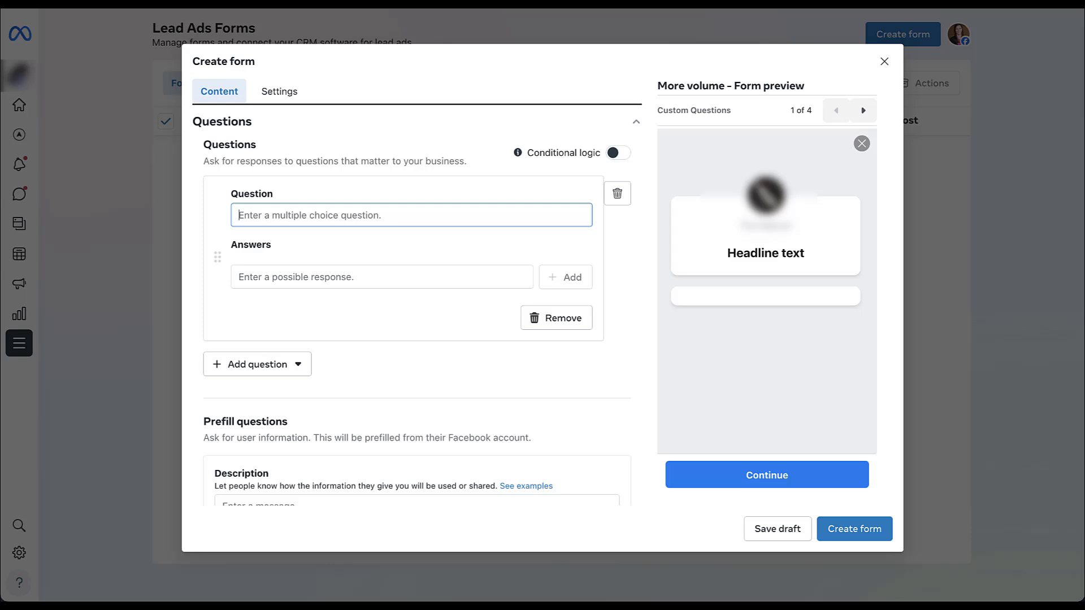
type("What is your timeline for this project?")
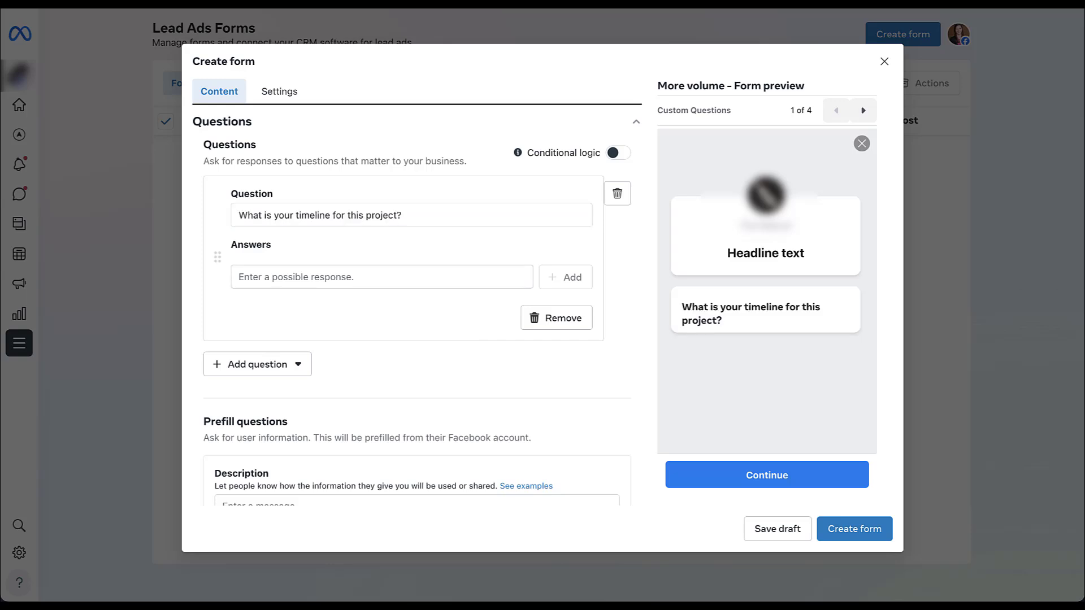
left_click(381, 277)
type("Less than 1 month 1-2 months 3-6 months More than 6 months")
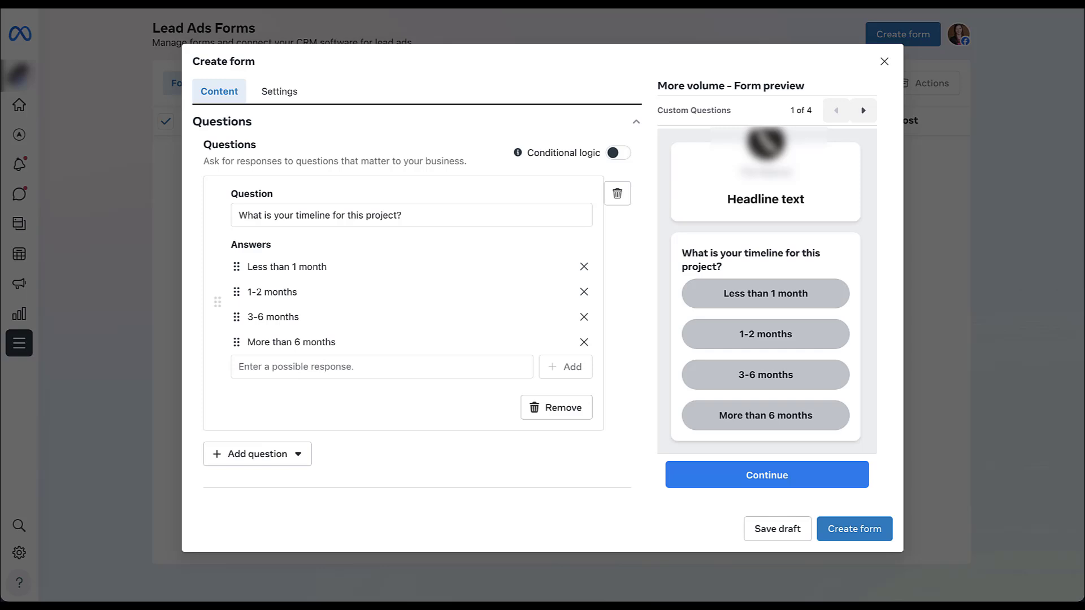
- Enable conditional logic, add the short answer 'What is your budget for this project?', and view its next-step options
left_click(618, 152)
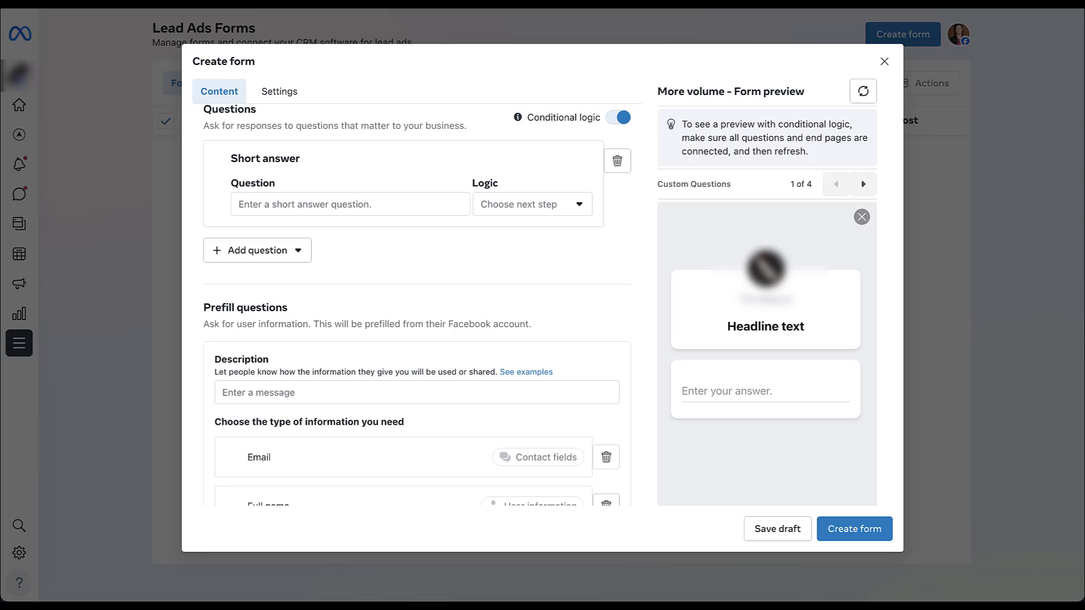
left_click(339, 204)
type("What is your budget for this project?")
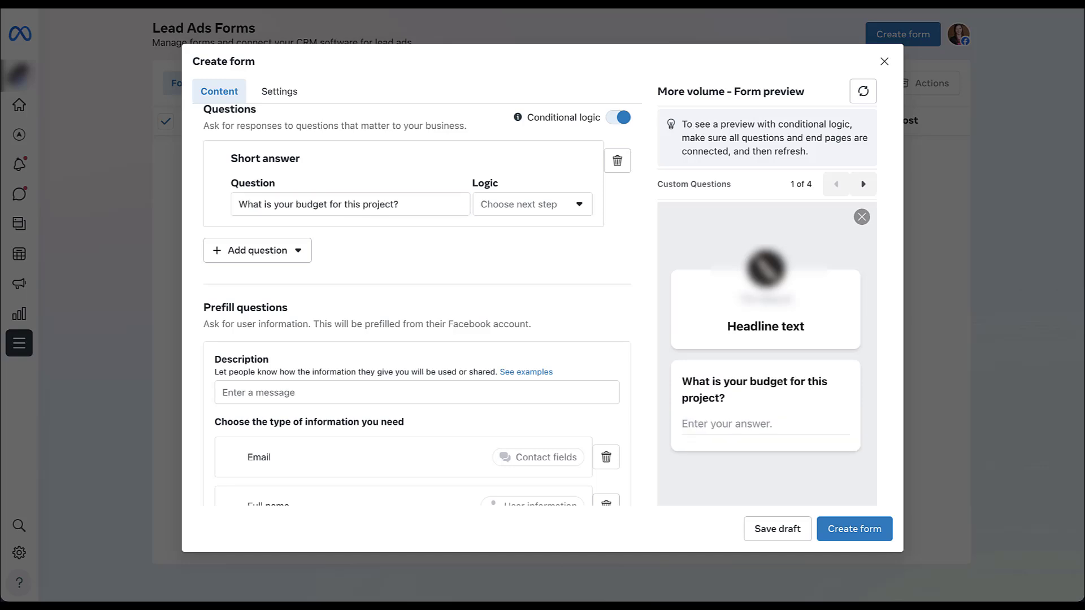
left_click(533, 204)
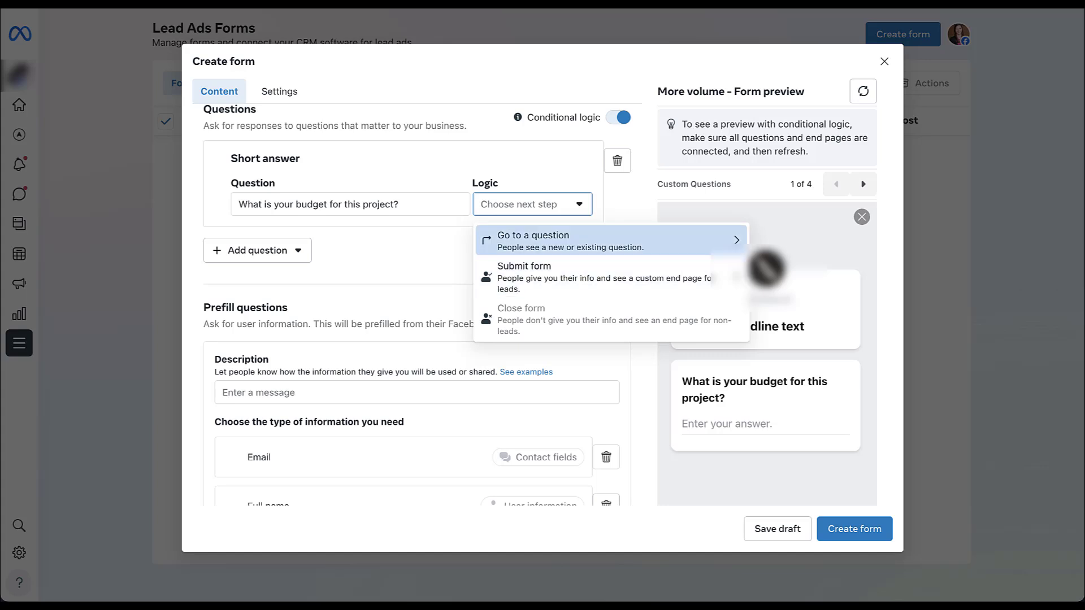
- Check the addable question types, then dismiss the budget question's next-step list, collapsing it to Q1
left_click(257, 250)
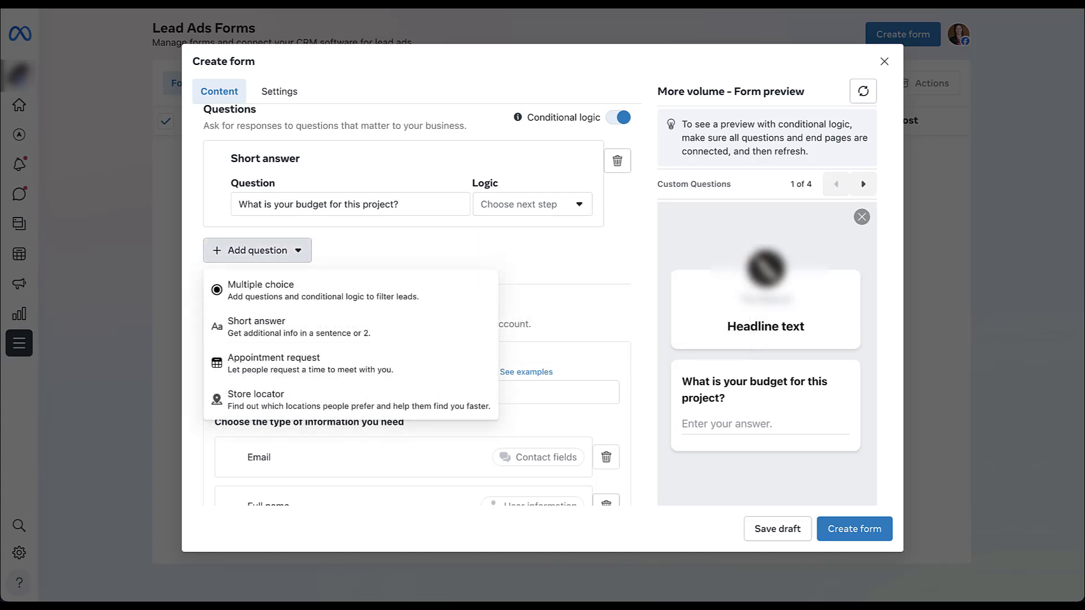
left_click(532, 204)
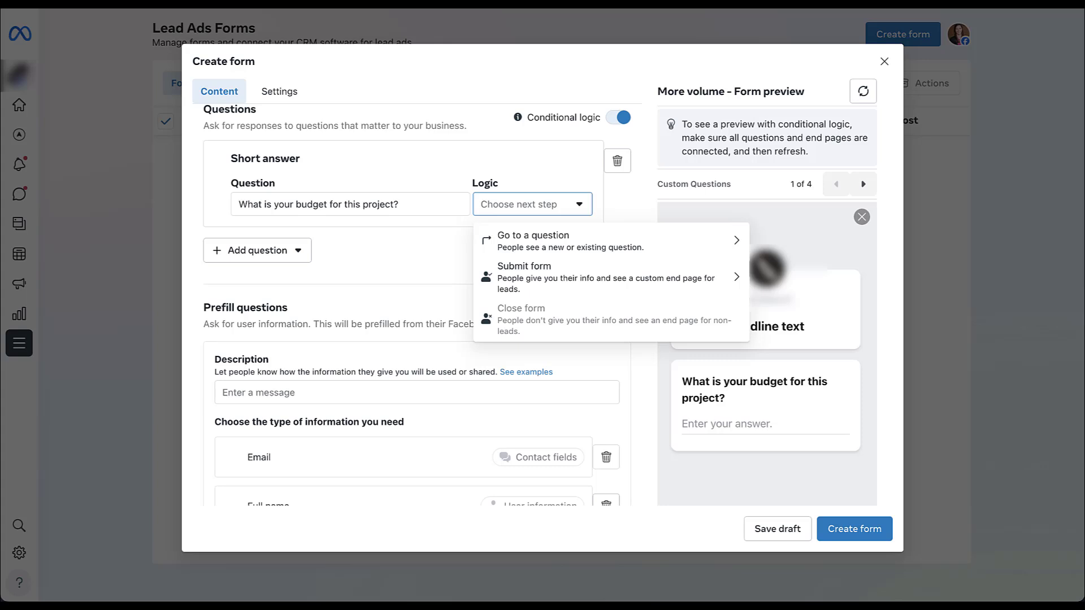
key("Escape")
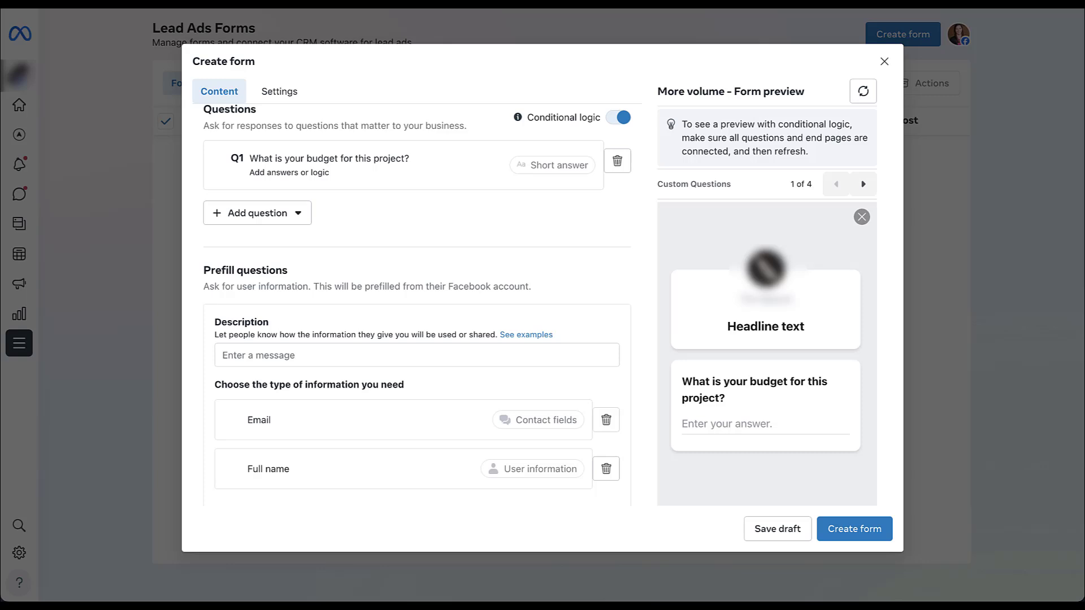
- Expand the form's Privacy section and place the cursor in the privacy policy link field
scroll(422, 299, "down", 3)
scroll(421, 300, "up", 3)
scroll(422, 299, "down", 3)
left_click(214, 453)
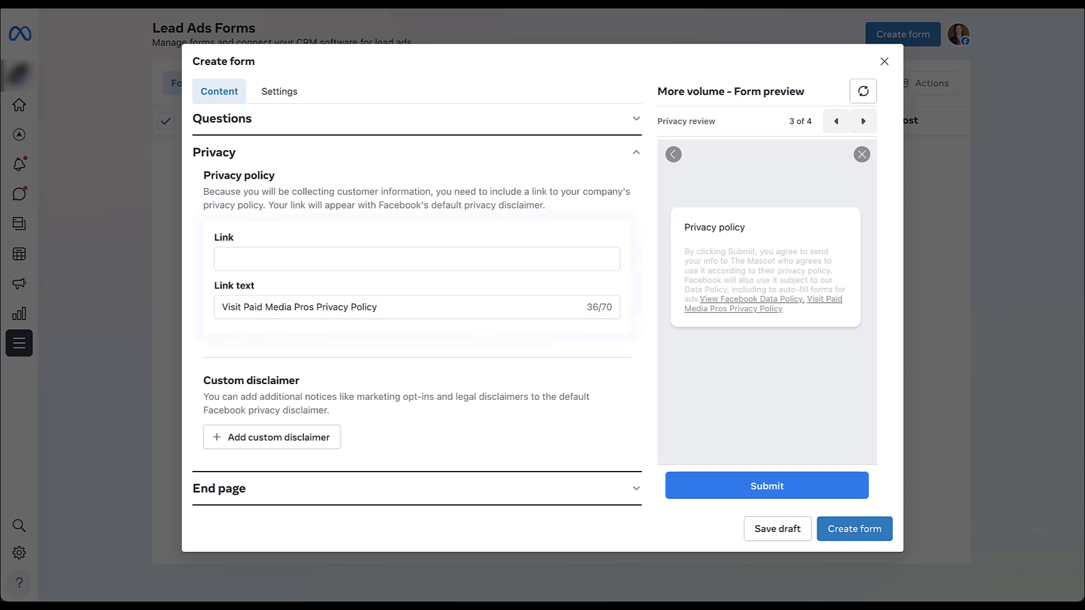
left_click(236, 259)
- Add a custom disclaimer titled 'Terms & Conditions' with a required consent-to-be-contacted checkbox
left_click(271, 437)
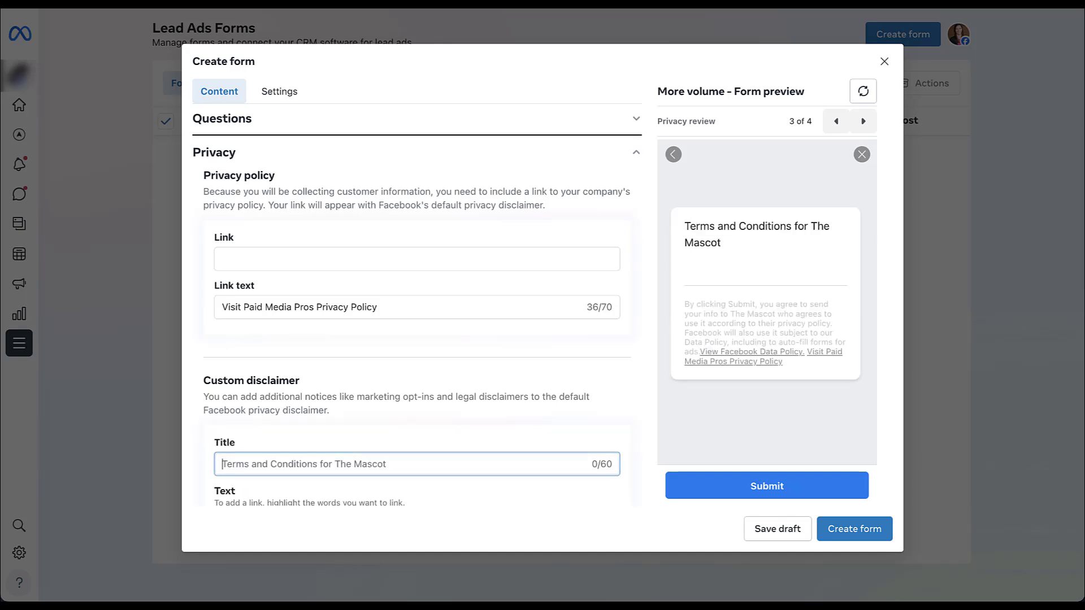
scroll(417, 283, "down", 3)
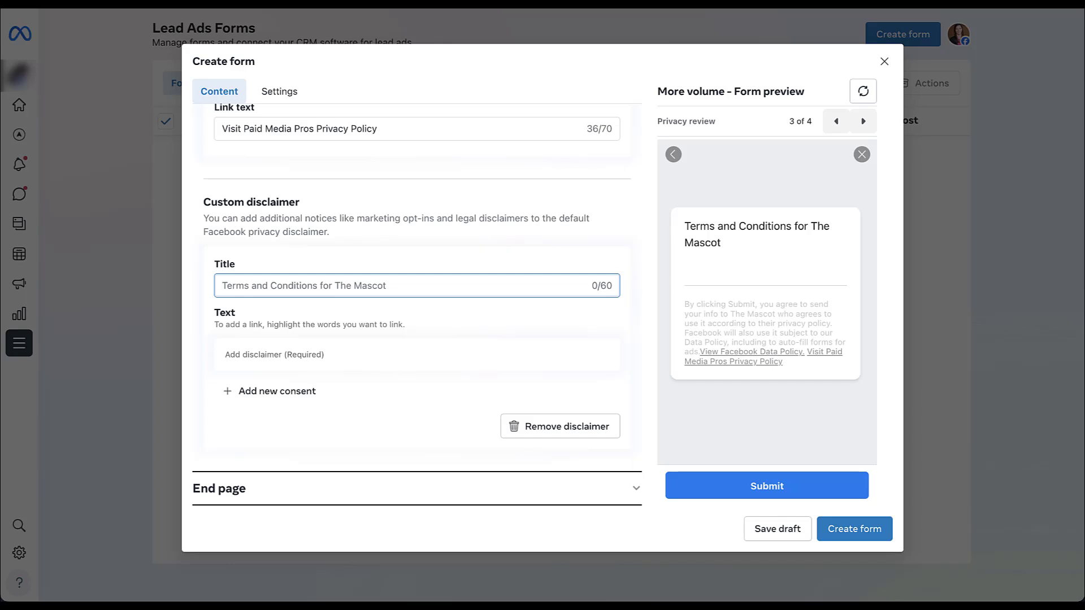
type("Terms & Conditions")
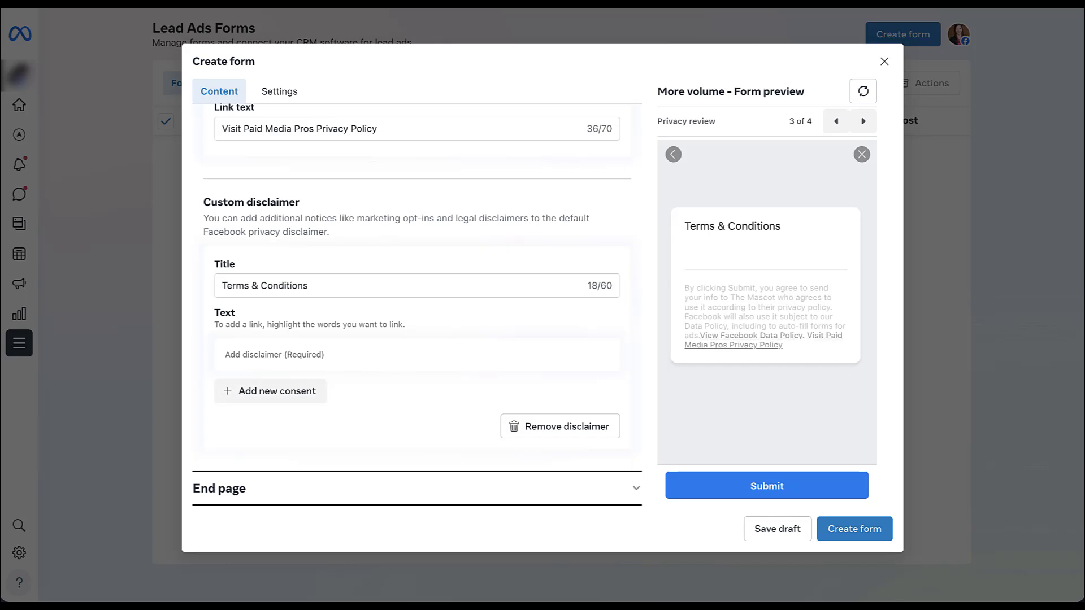
left_click(272, 391)
scroll(417, 302, "down", 1)
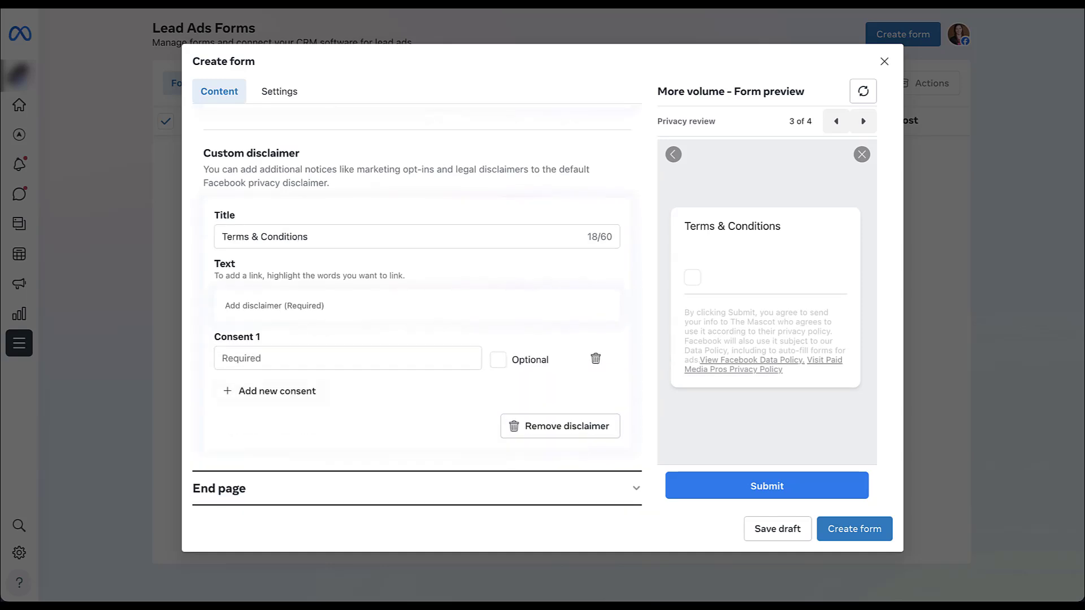
left_click(347, 358)
type("Yes, I give Paid Media Pros consent to contact me")
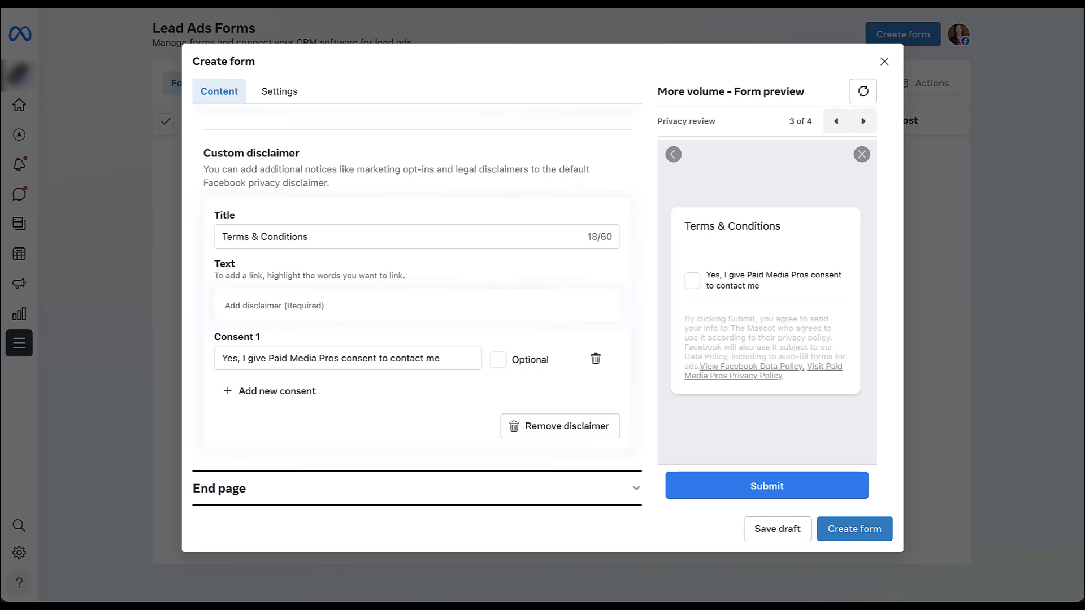
left_click(498, 360)
left_click(498, 360)
- Expand the End page section and review the E1 'End page for leads' settings
left_click(220, 489)
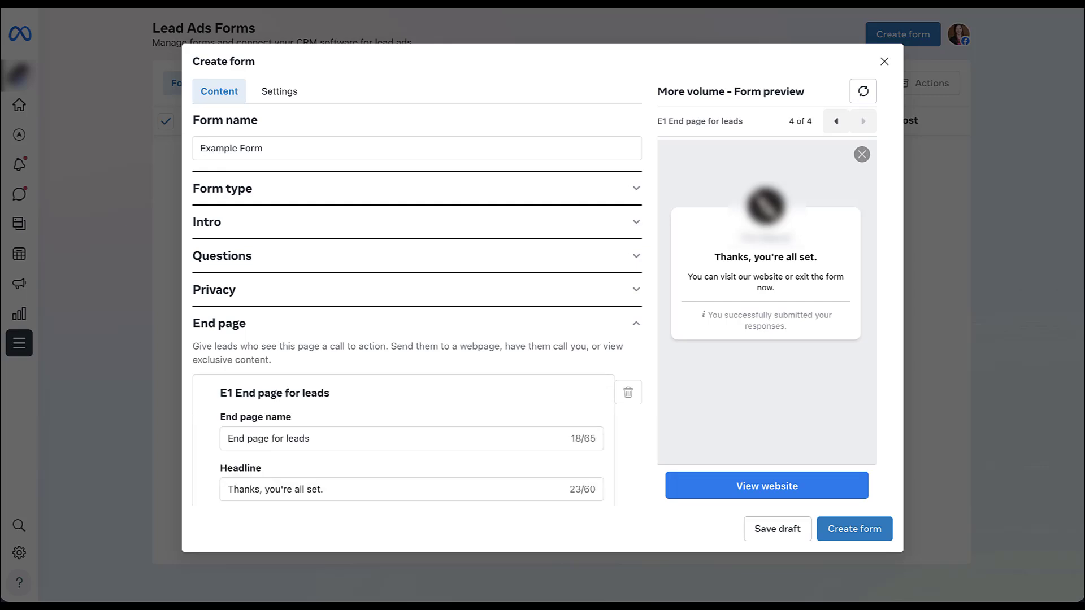
scroll(417, 311, "down", 5)
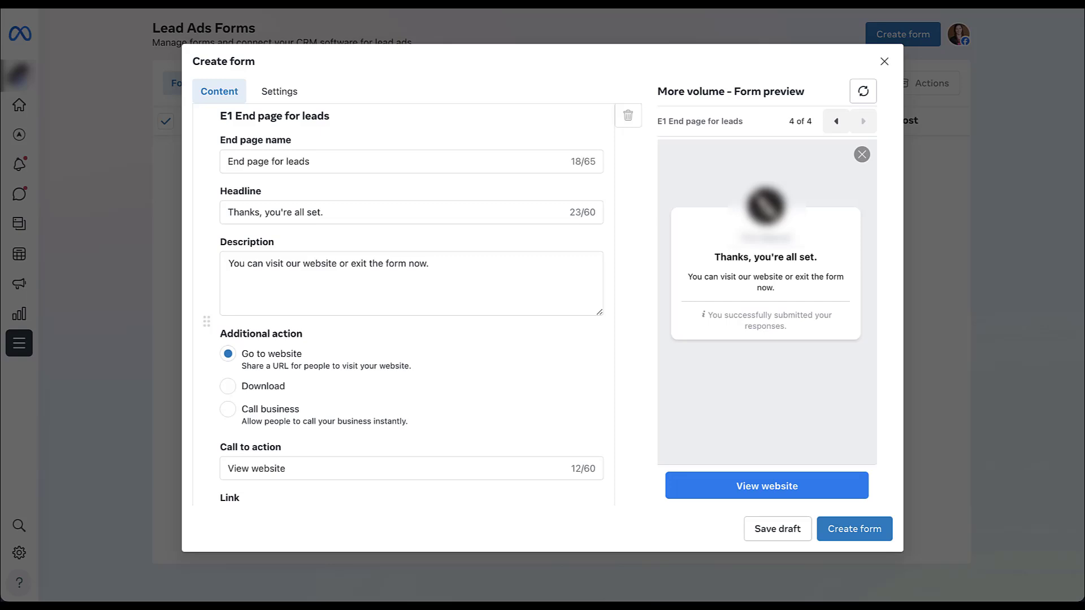
scroll(417, 305, "down", 2)
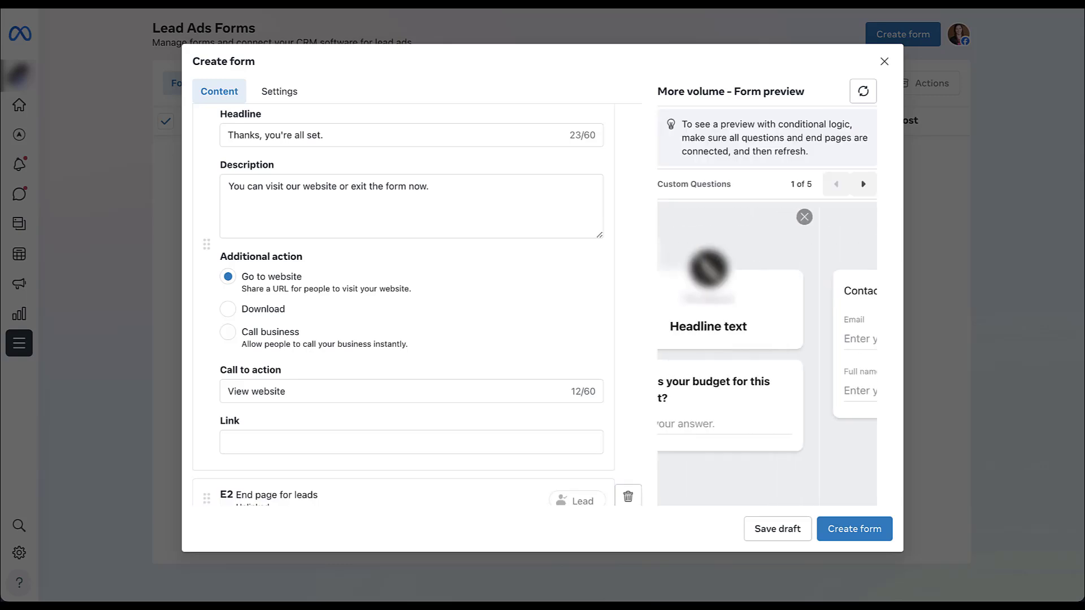
- Add a second end page, E2, and name it 'End page for abandoners'
left_click(241, 494)
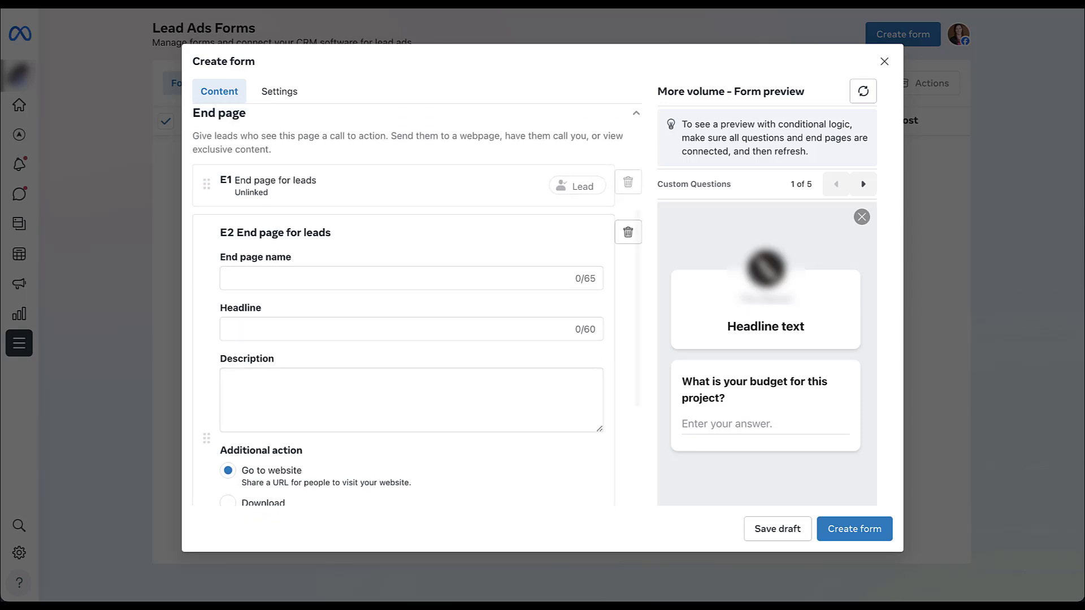
left_click(411, 279)
type("End page for abandoners")
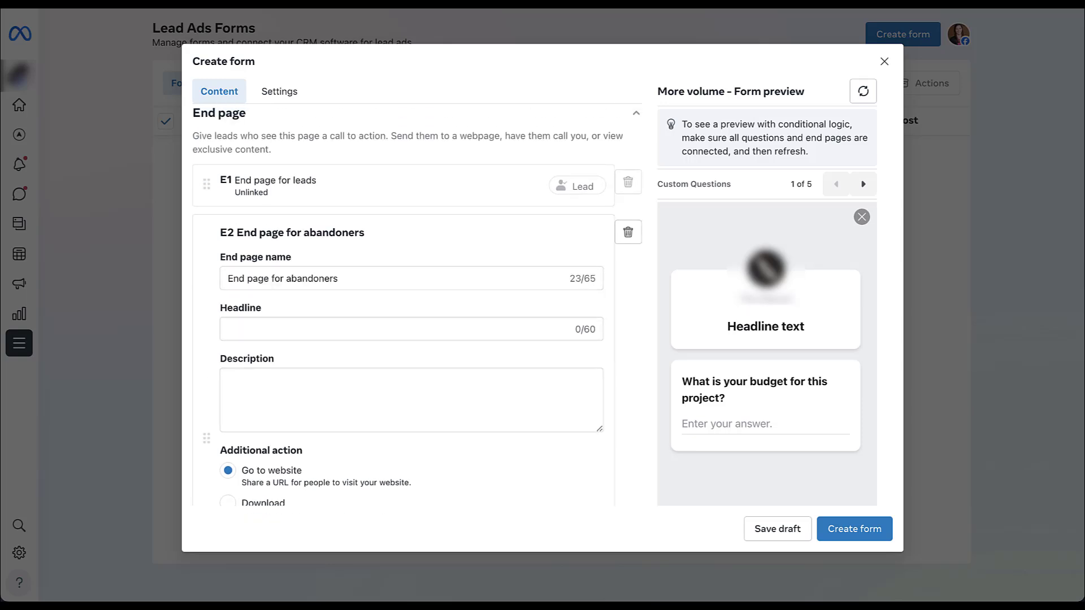
scroll(418, 304, "down", 3)
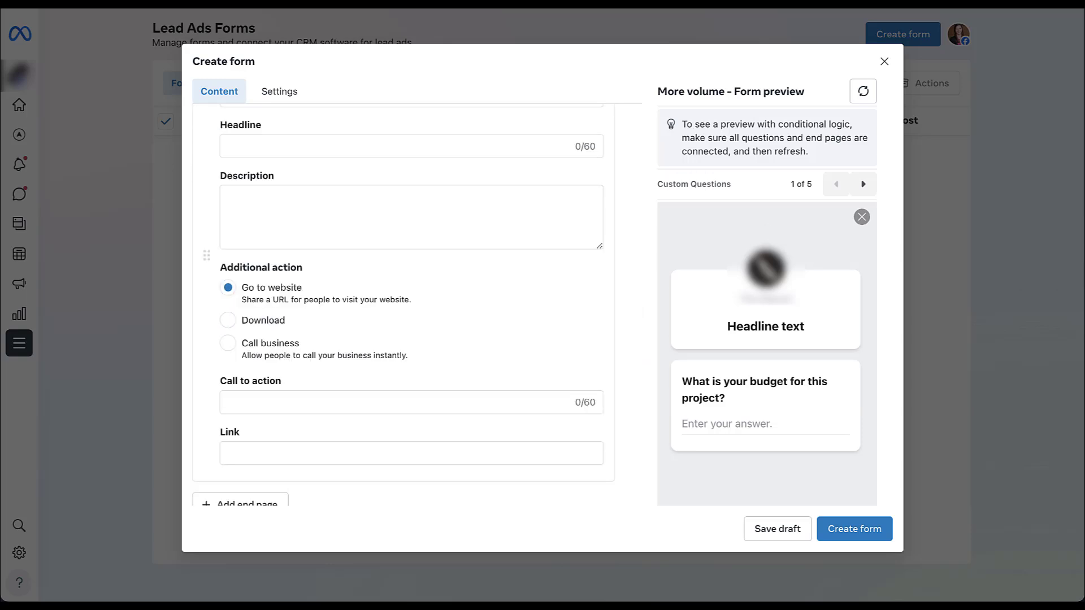
scroll(417, 304, "down", 1)
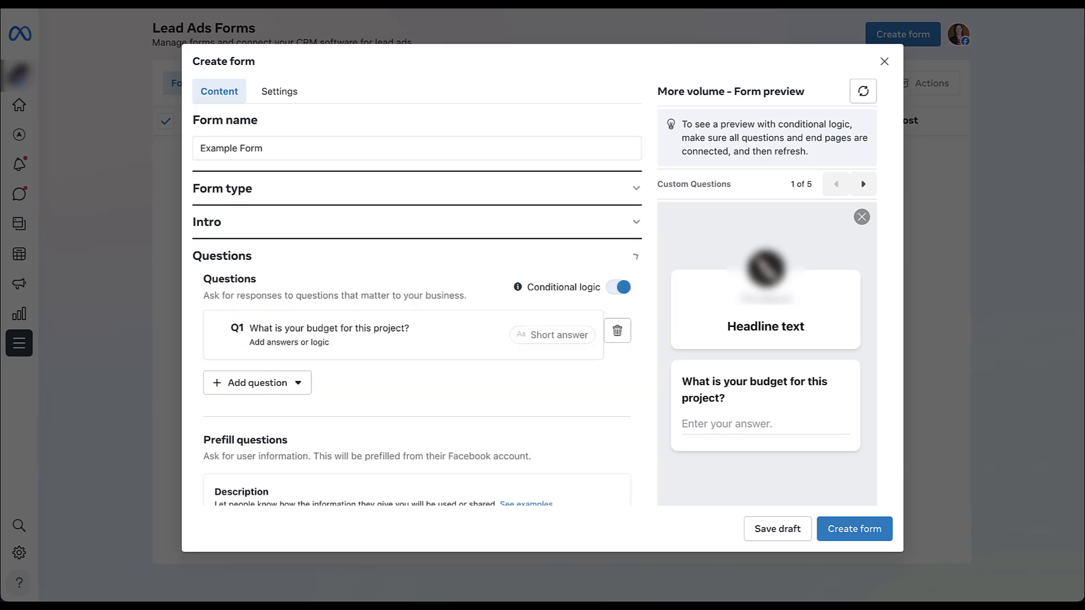
- Make the budget question submit the form and route to E2 'End page for abandoners'
left_click(330, 328)
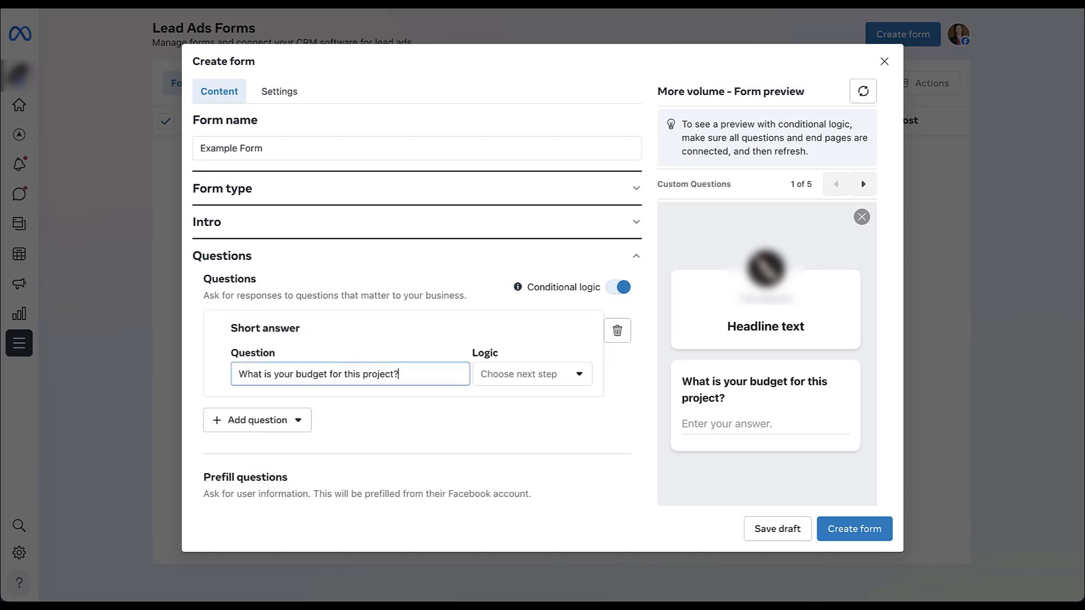
left_click(532, 373)
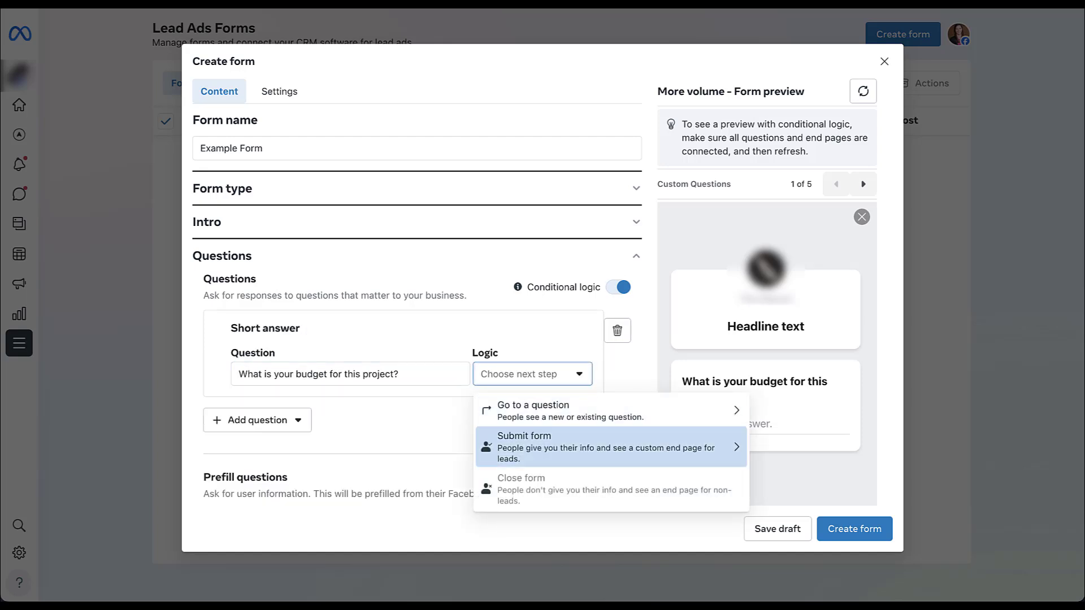
left_click(605, 446)
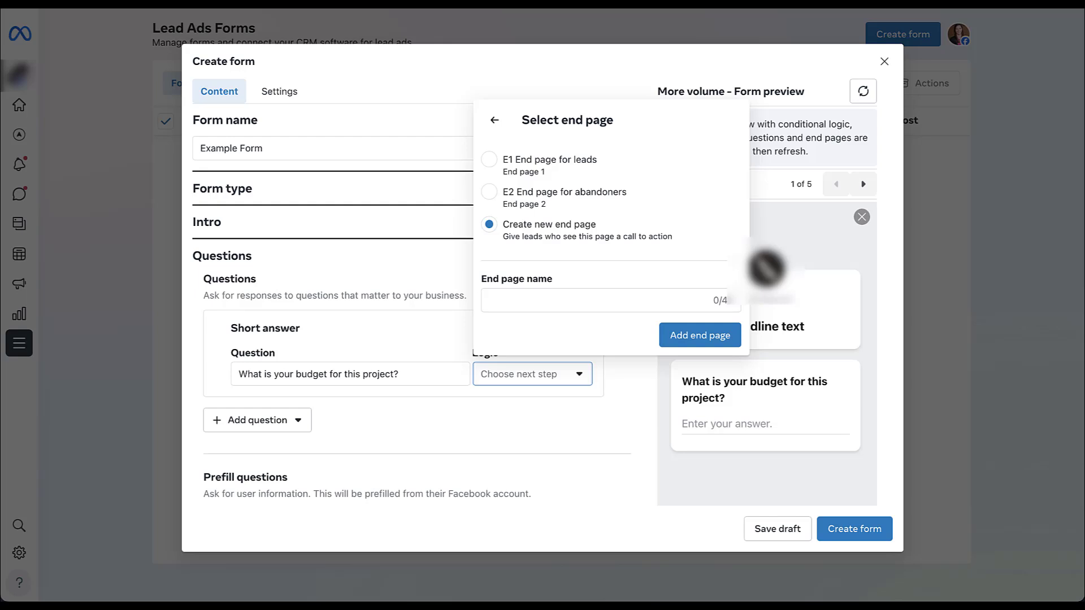
left_click(490, 160)
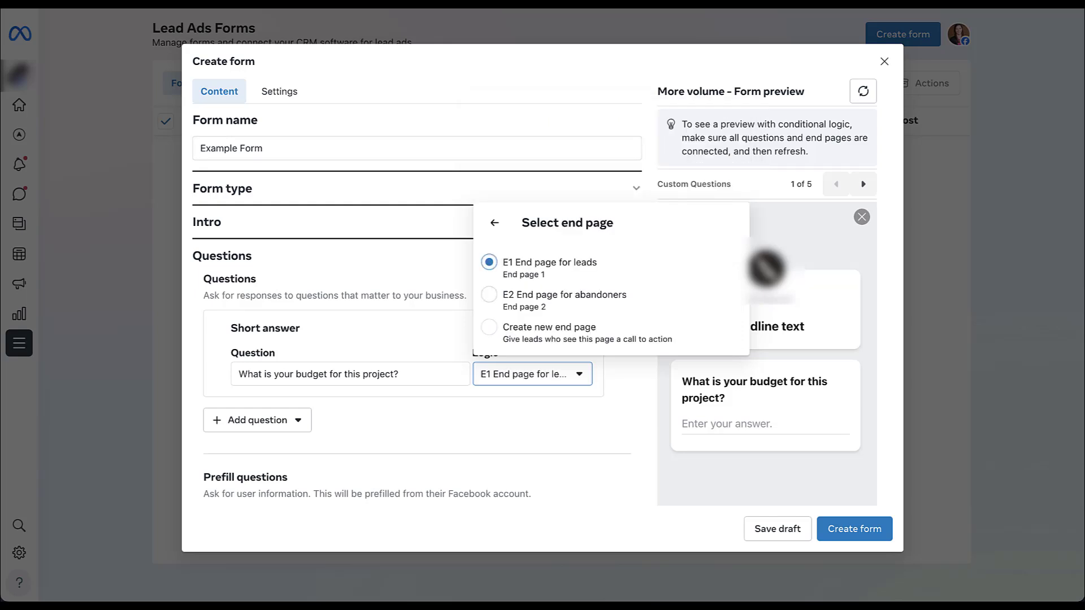
left_click(490, 294)
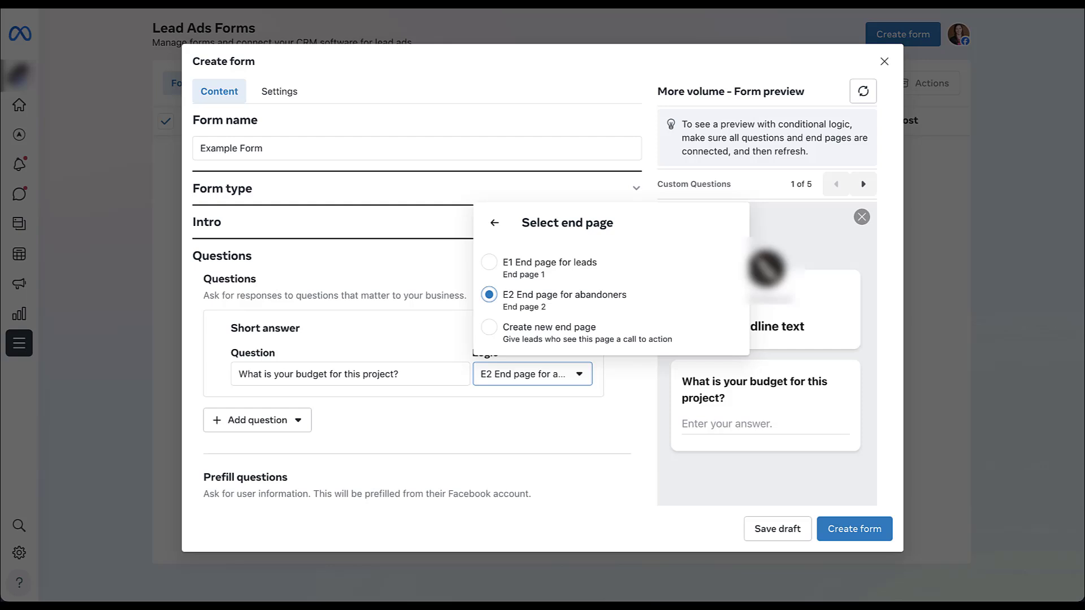
left_click(490, 262)
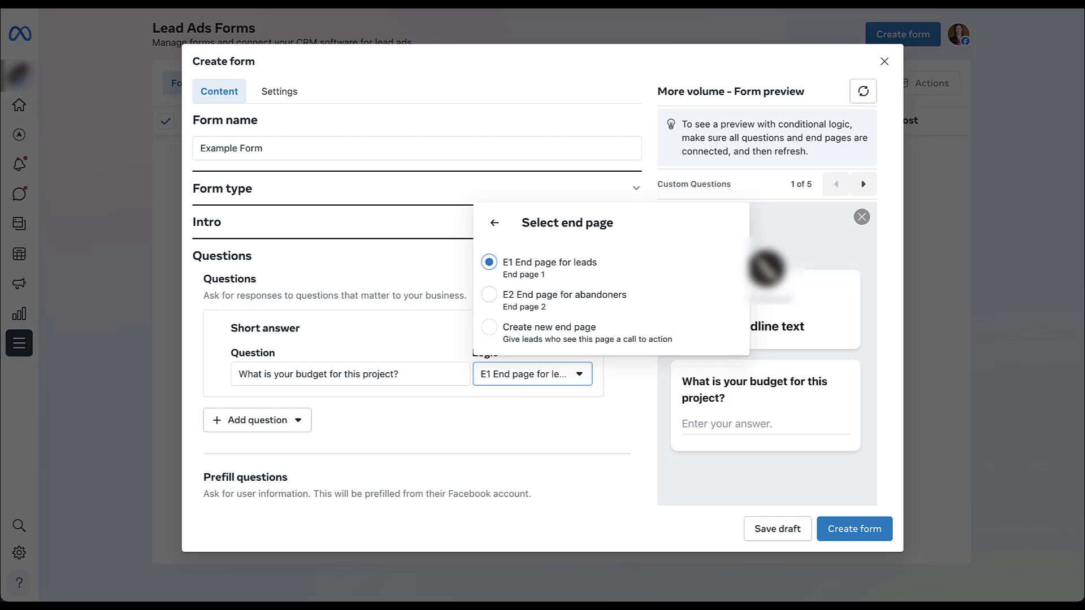
left_click(489, 295)
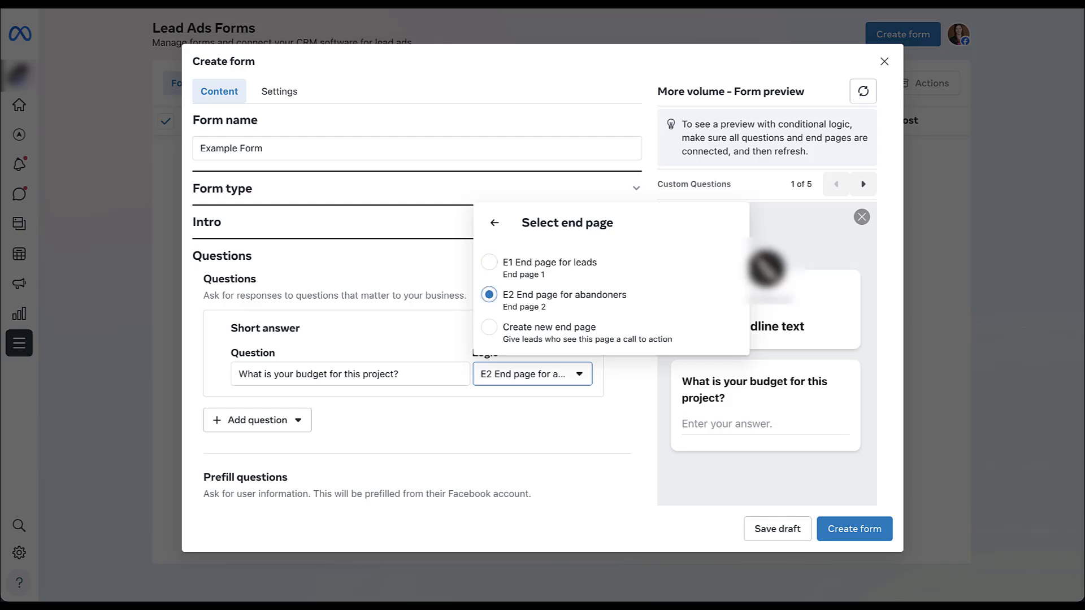